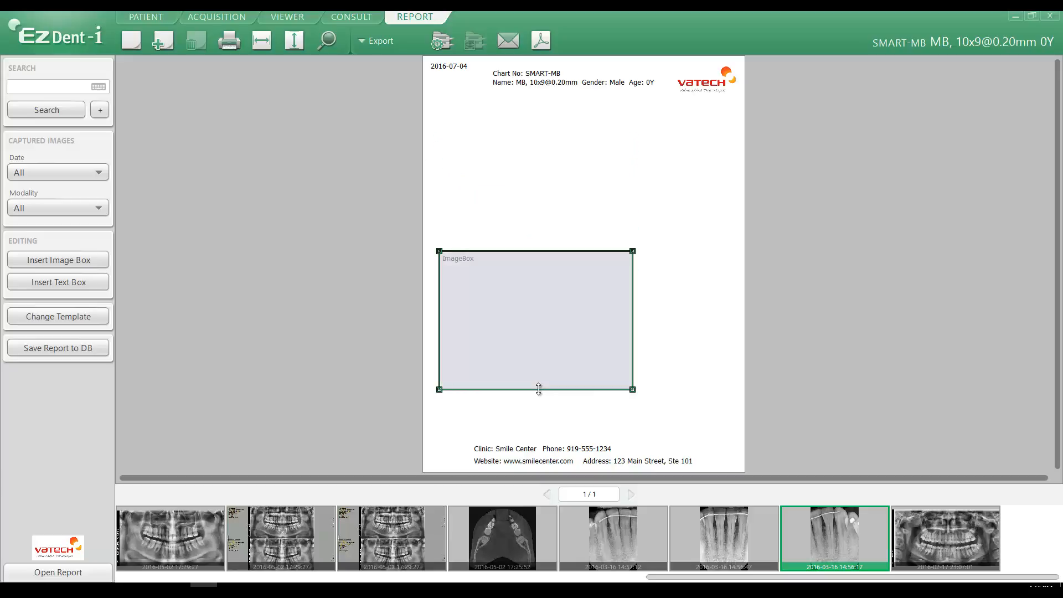
- Enlarge the image box to nearly the page's width and move it up beneath the report header
mouse_move(538, 389)
left_mouse_down()
mouse_move(540, 311)
mouse_move(540, 403)
left_mouse_up()
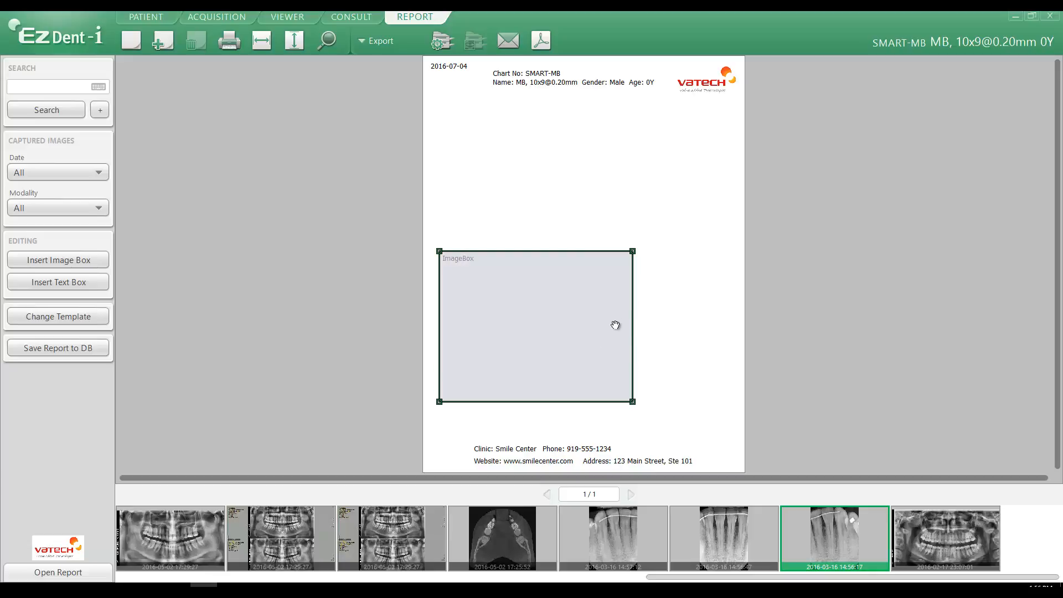
left_click_drag(635, 324, 722, 324)
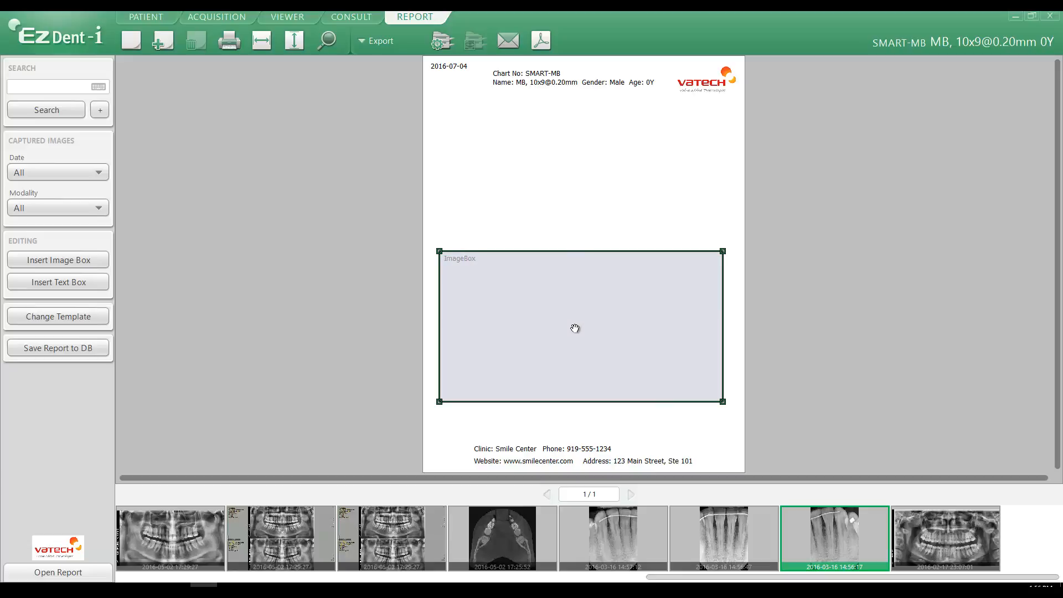
left_click_drag(578, 317, 577, 197)
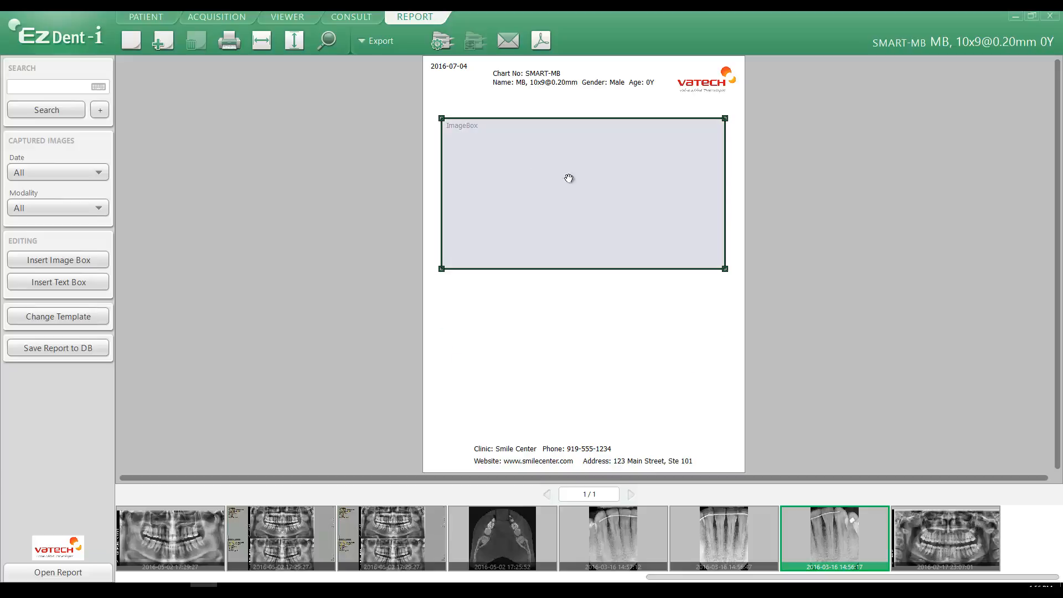
- Change the image box's border to the short-dashed line type
right_click(578, 180)
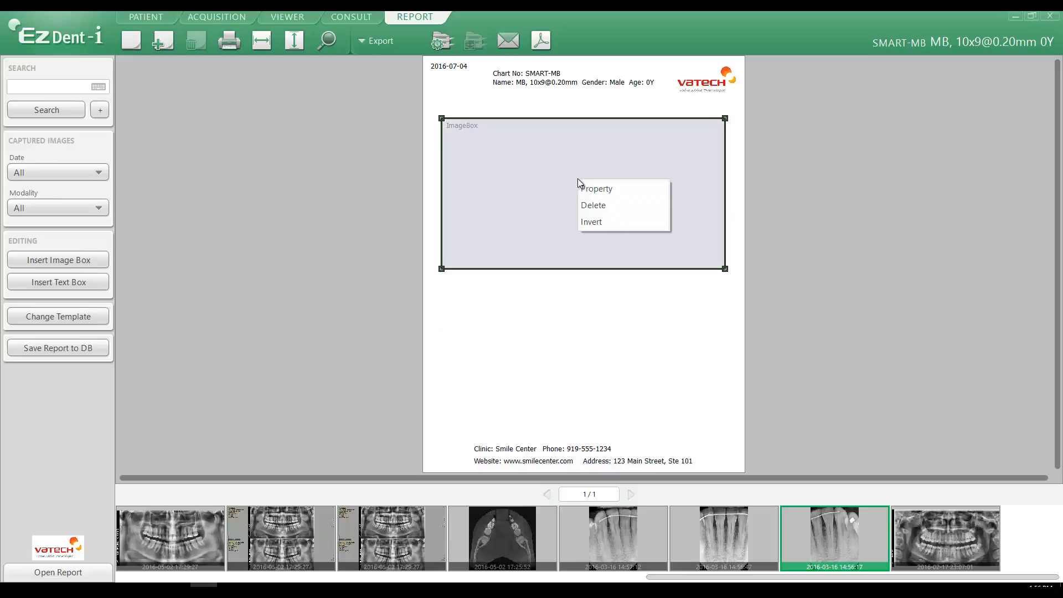
left_click(626, 190)
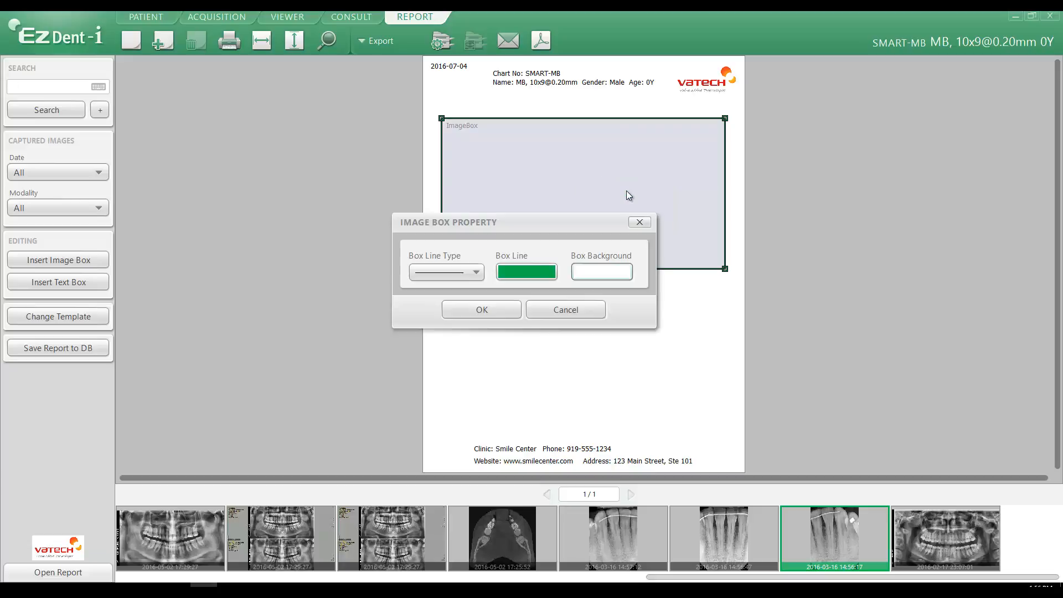
left_click(450, 271)
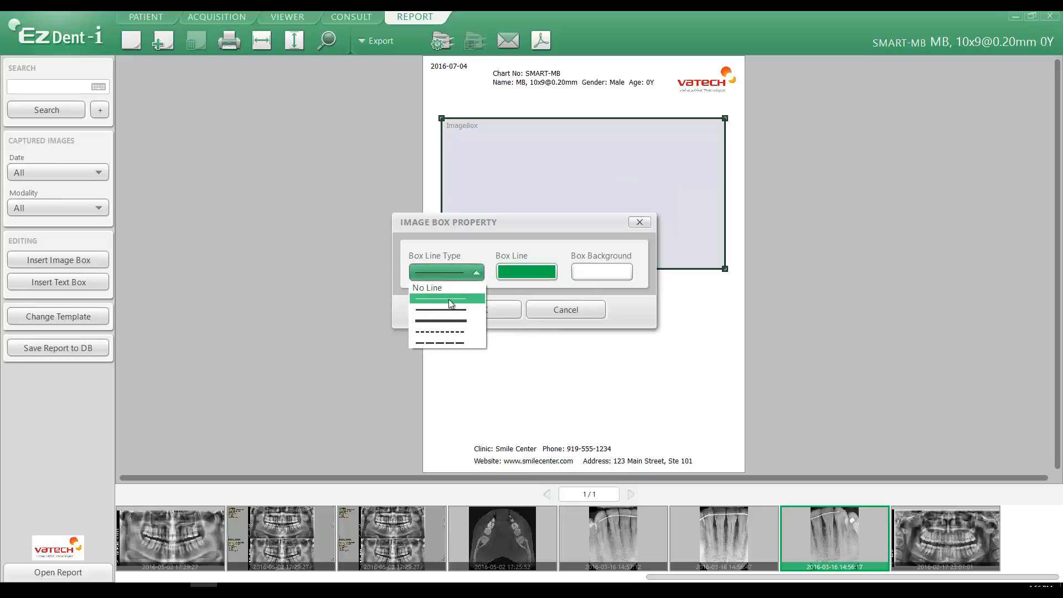
left_click(450, 333)
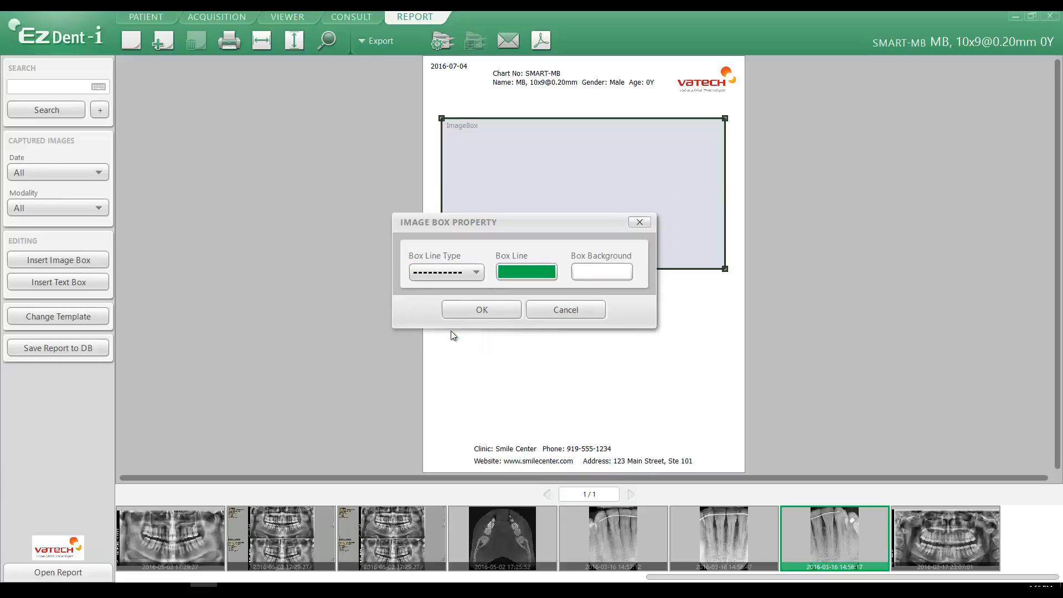
left_click(479, 313)
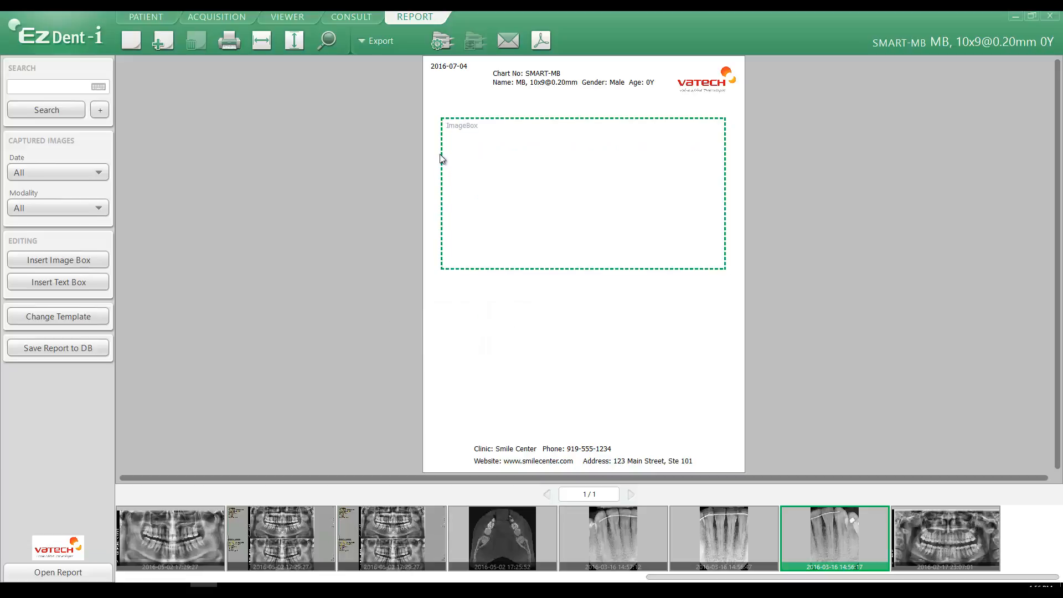
- Set the image box's border to the thickest solid line type
right_click(539, 167)
left_click(565, 175)
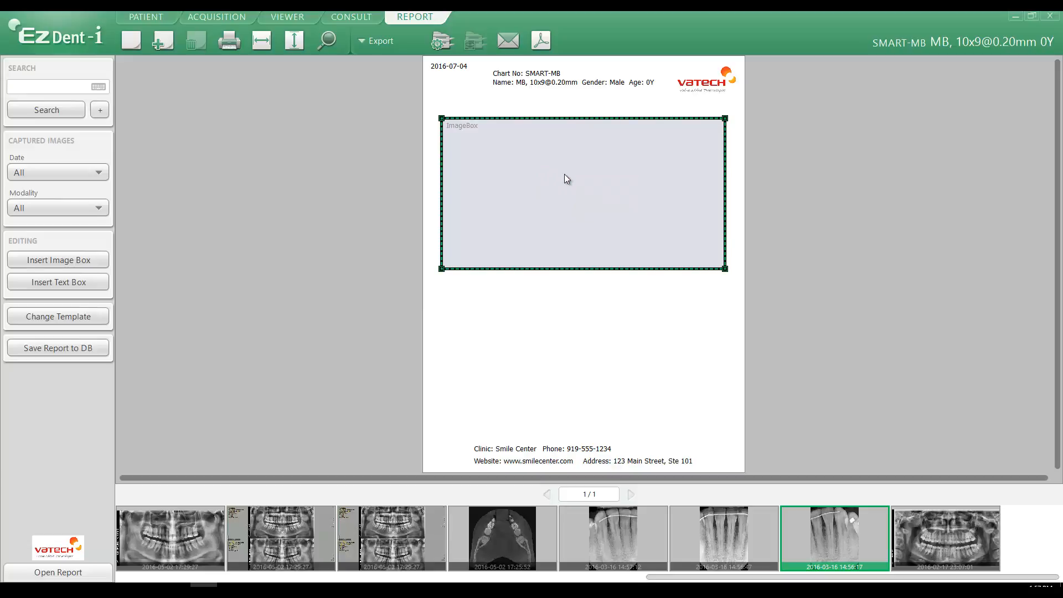
left_click(453, 272)
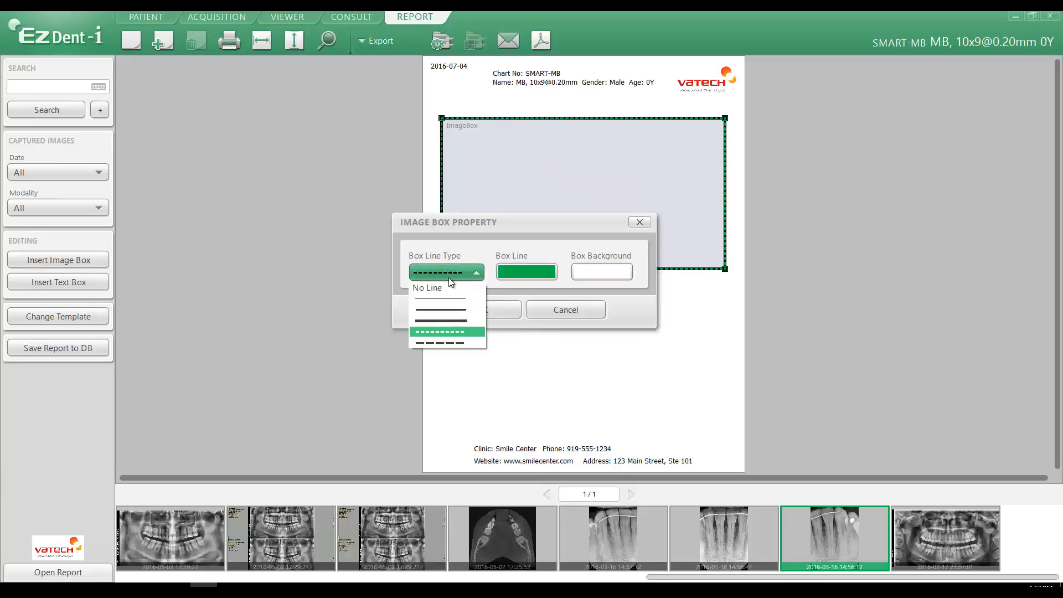
left_click(444, 319)
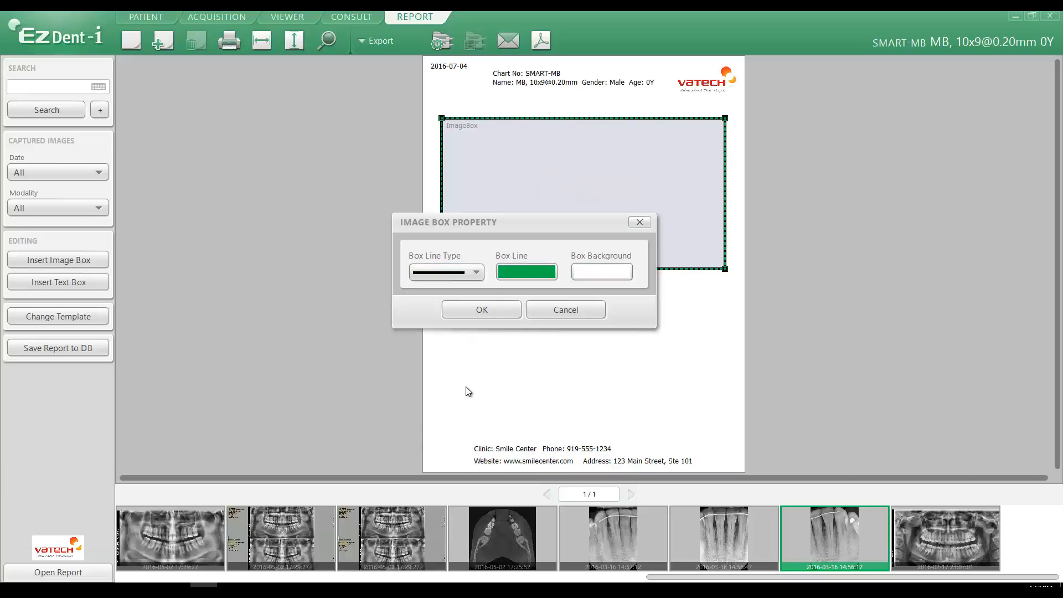
left_click(486, 311)
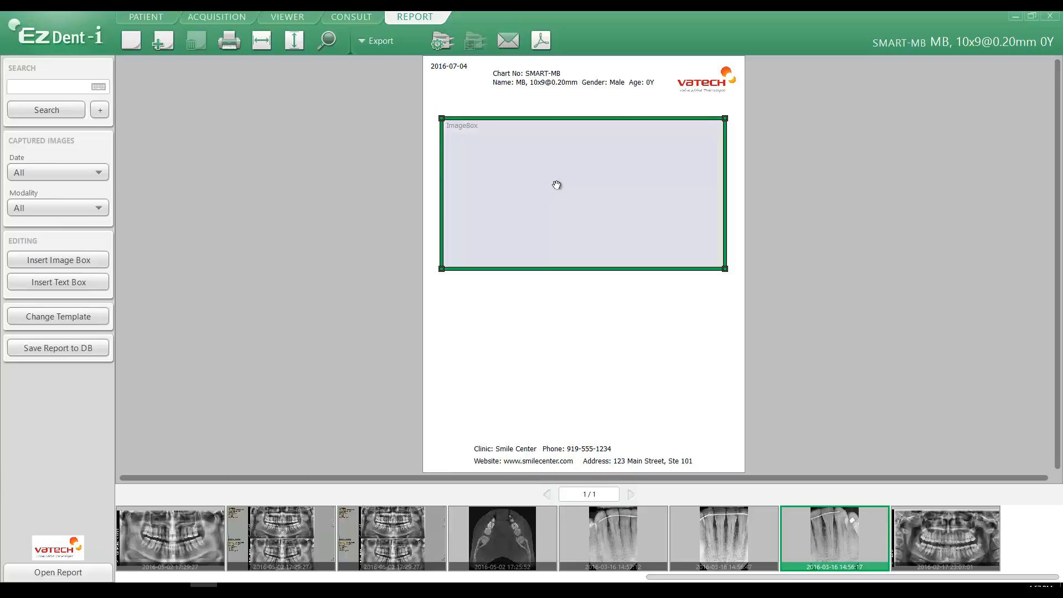
- Set the image box's border line color to black from the basic colors
right_click(556, 168)
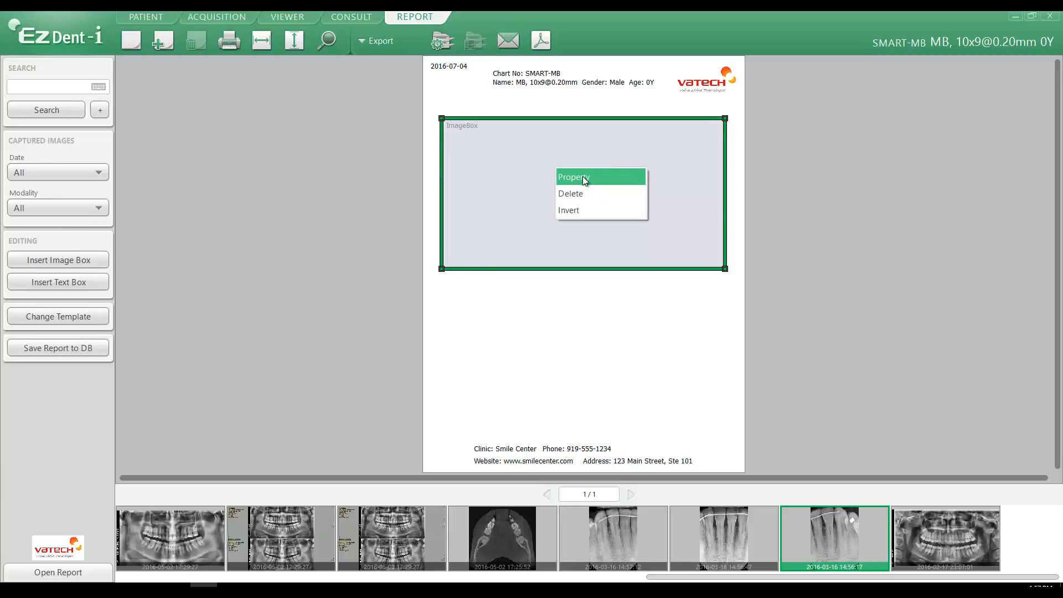
left_click(584, 178)
left_click(528, 272)
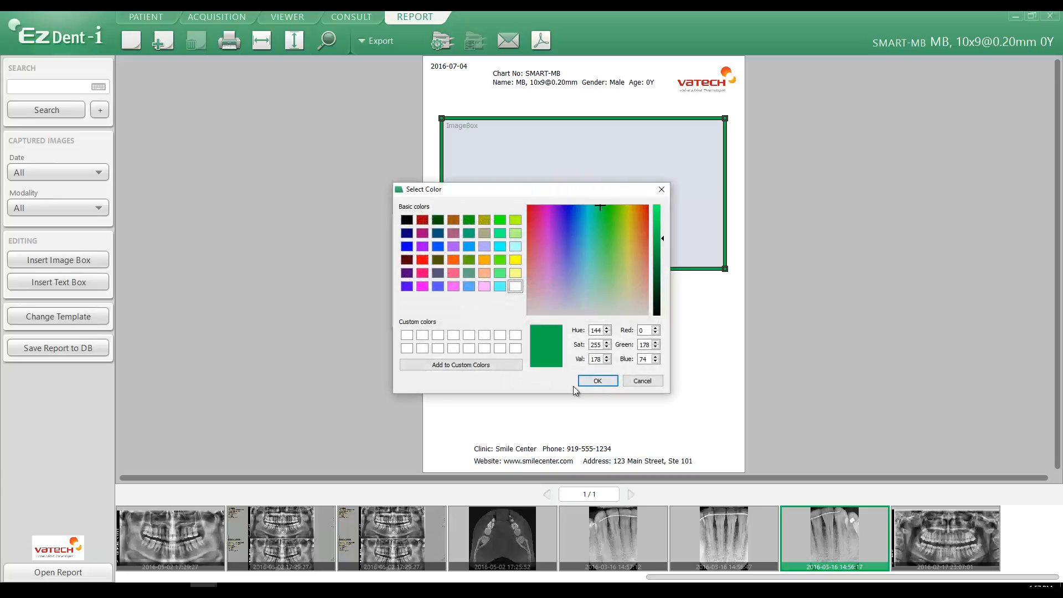
left_click(407, 220)
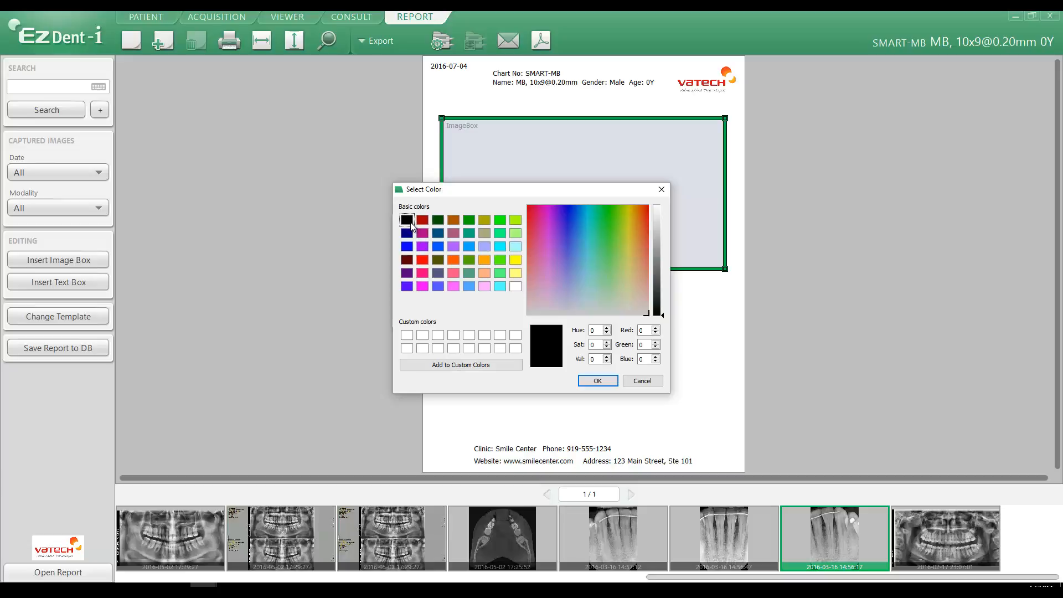
left_click(598, 382)
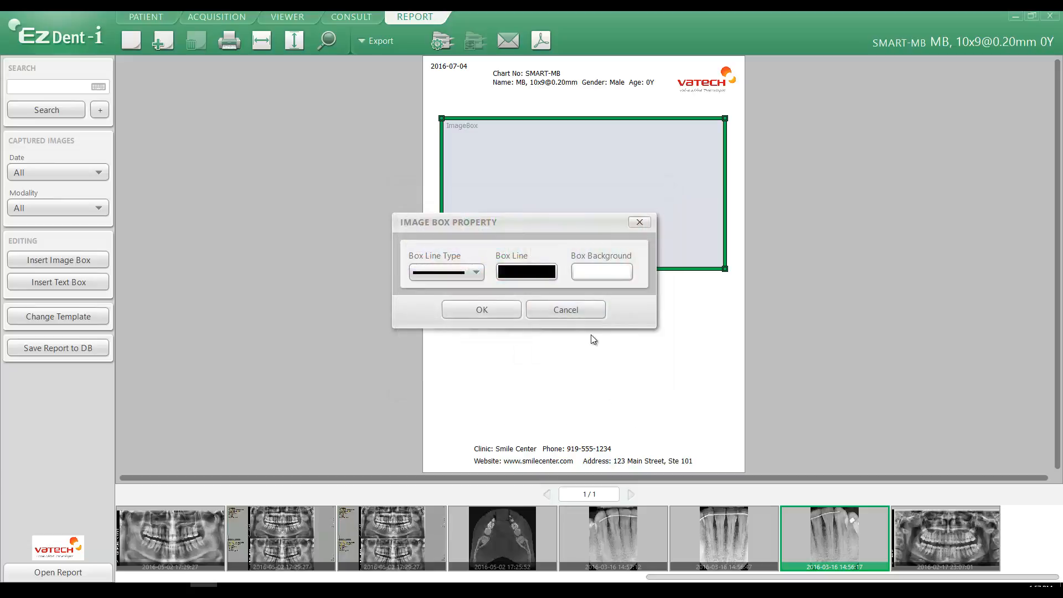
left_click(481, 310)
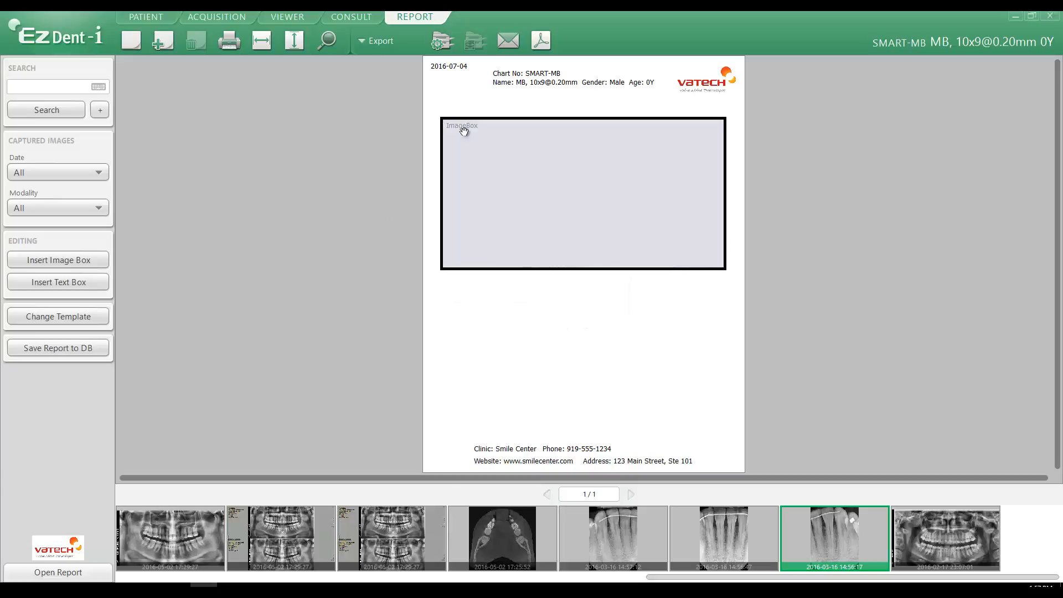
- Fill the image box's background with lime green (red 170, green 255, blue 0) and deselect the box
left_click(576, 178)
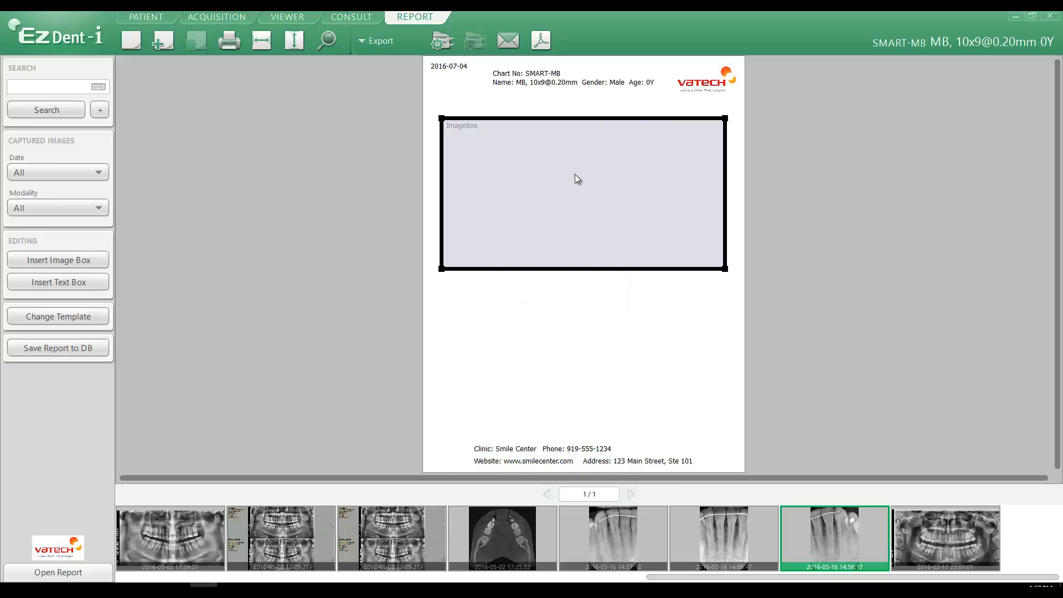
right_click(575, 175)
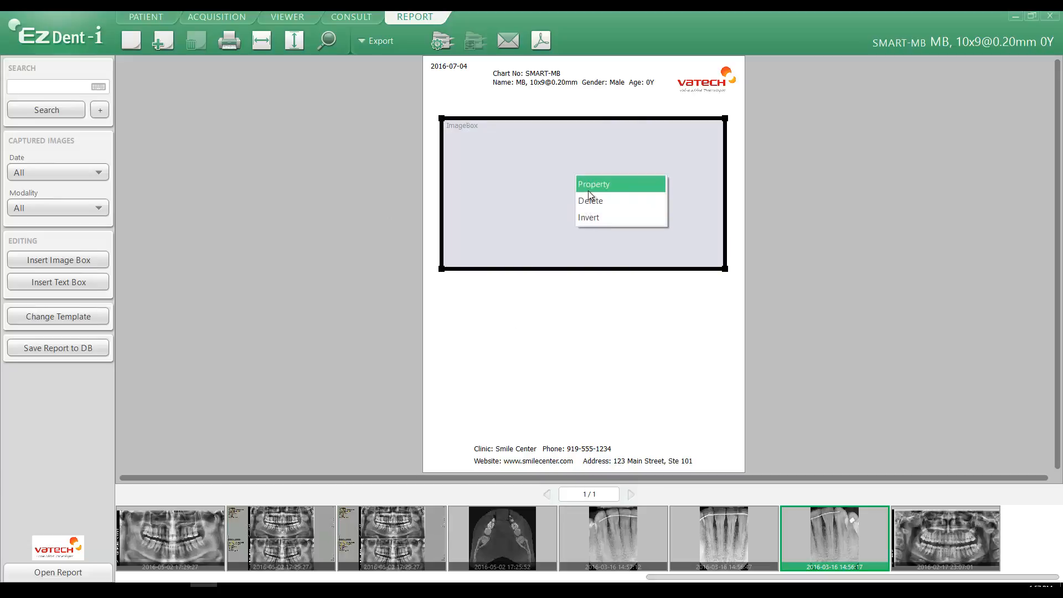
left_click(589, 185)
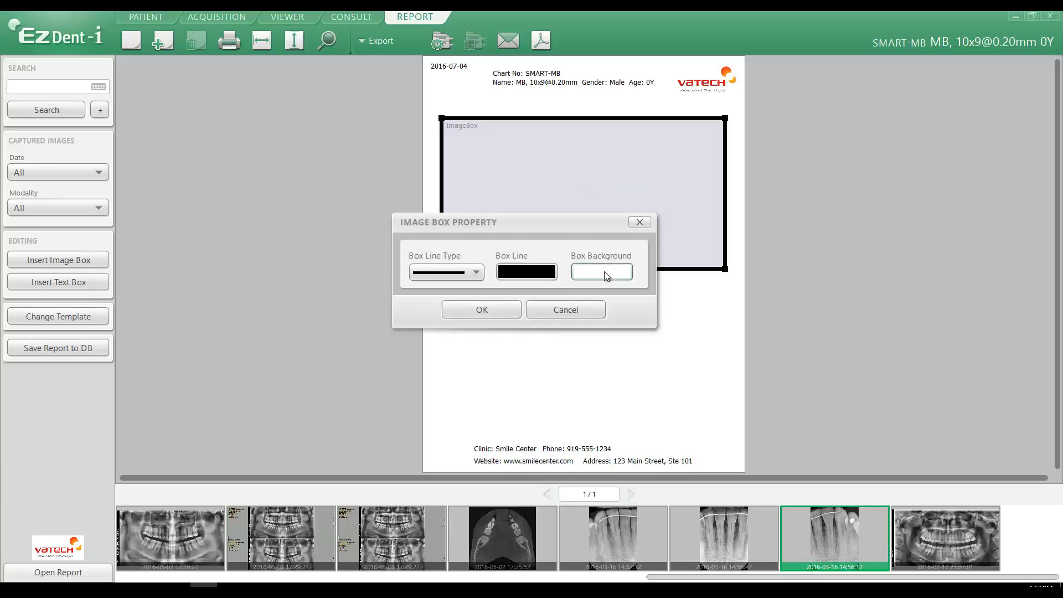
left_click(603, 271)
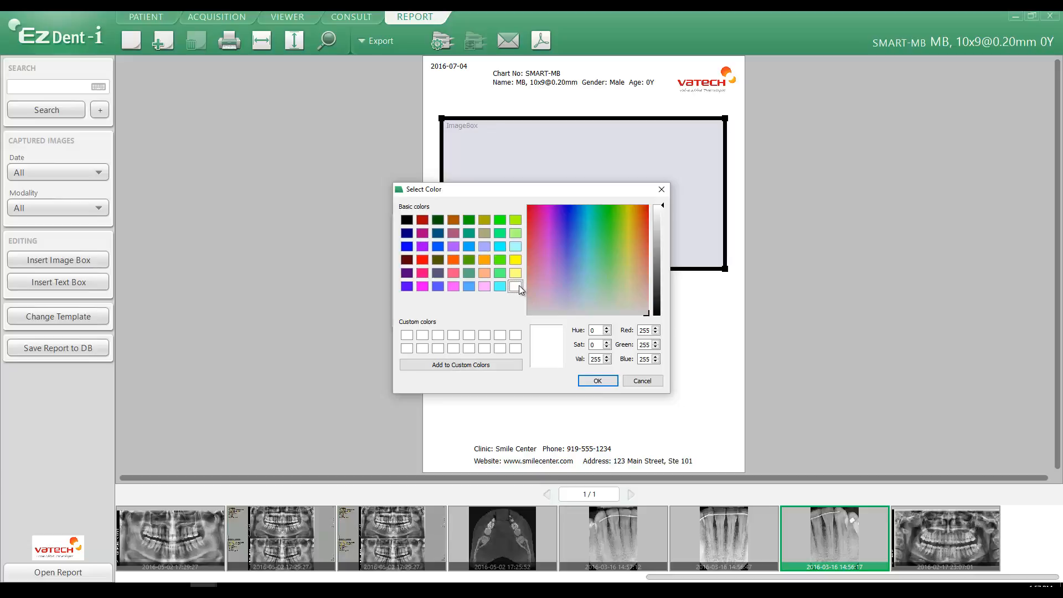
left_click(514, 220)
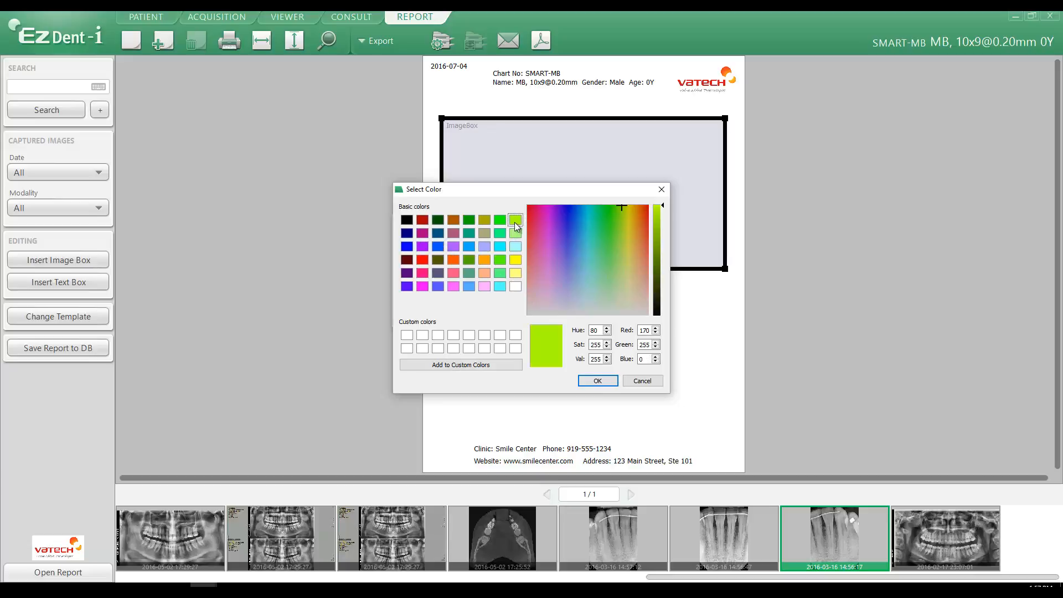
left_click(600, 382)
left_click(480, 309)
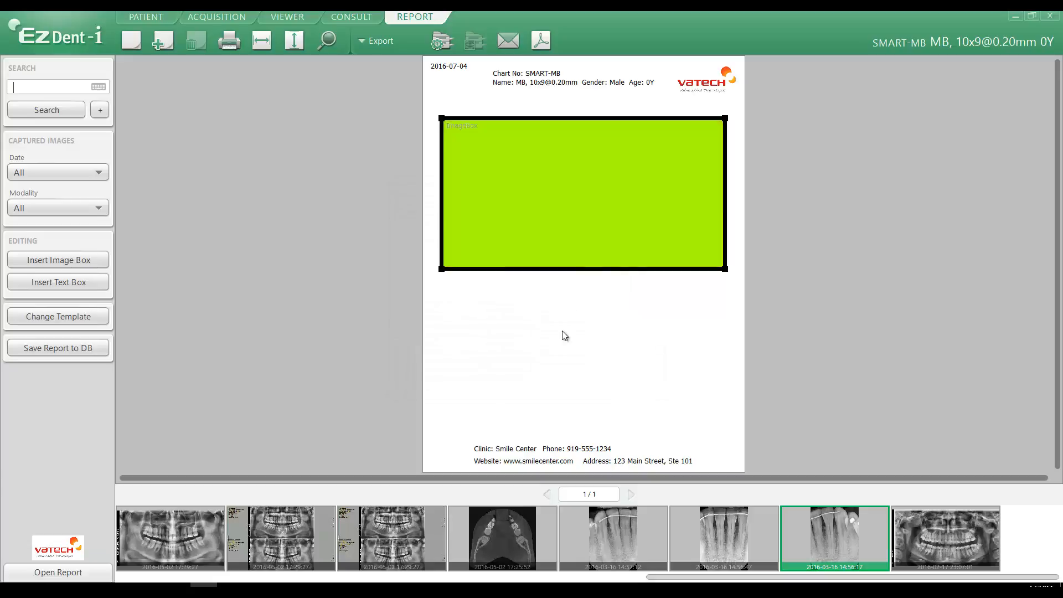
left_click(628, 388)
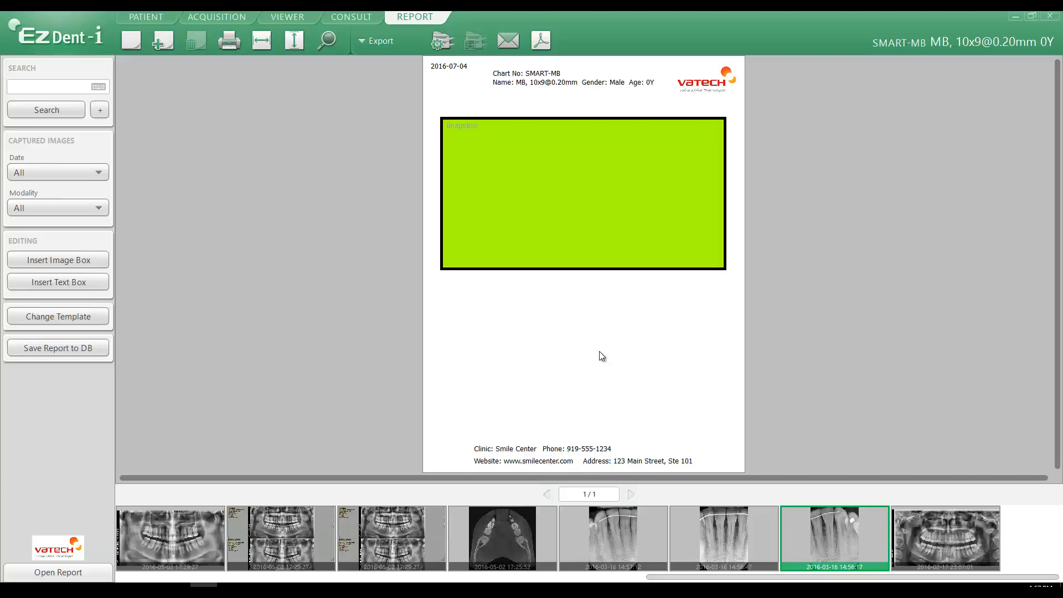
- Insert a text box and fit it just below the image box, matching its width, as a short strip
left_click(51, 281)
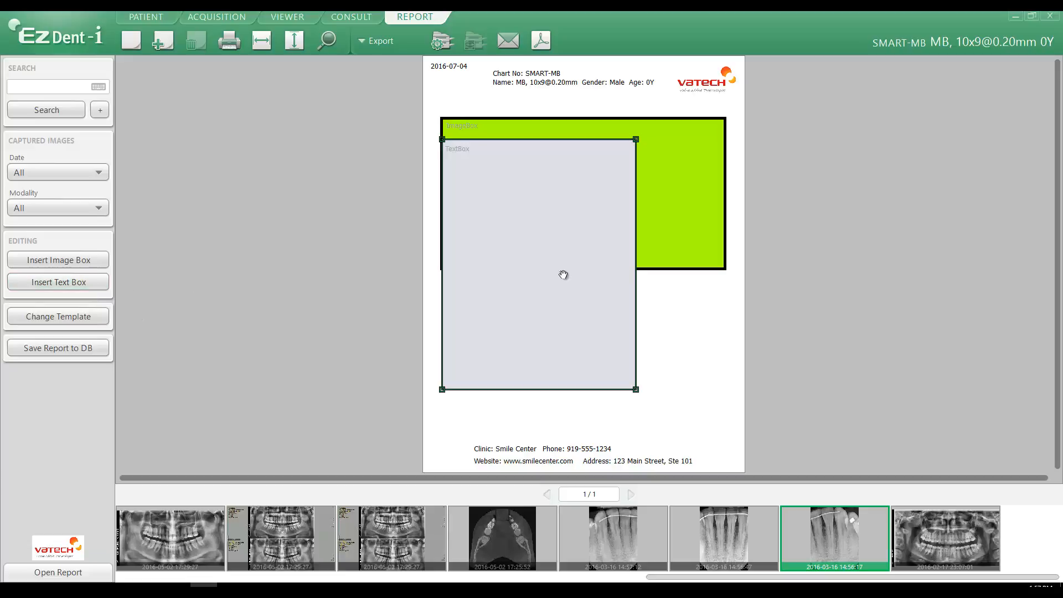
left_click_drag(529, 227, 532, 284)
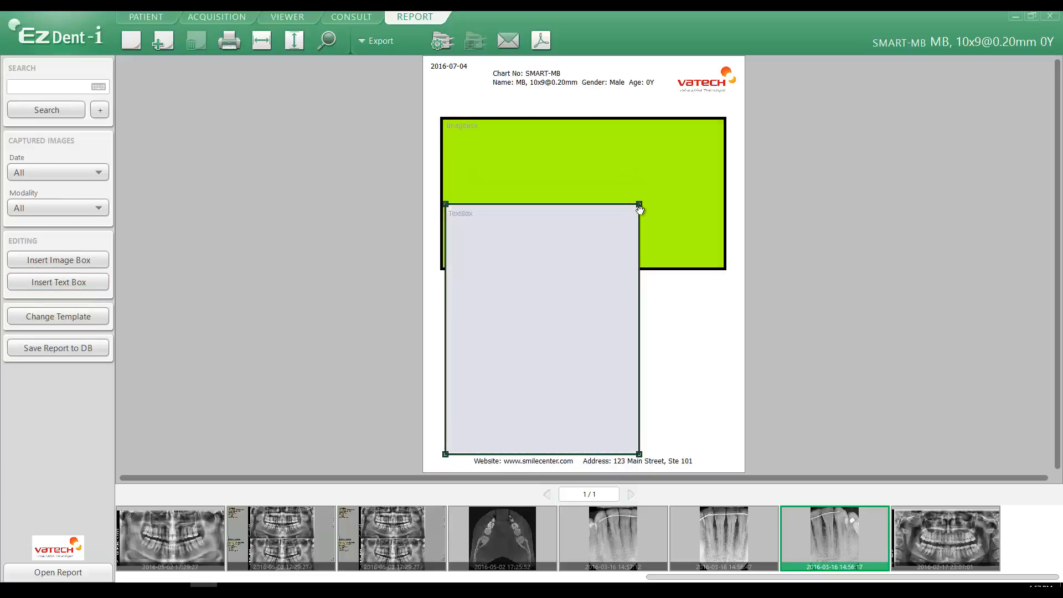
left_click_drag(640, 205, 607, 283)
left_click_drag(555, 333, 552, 334)
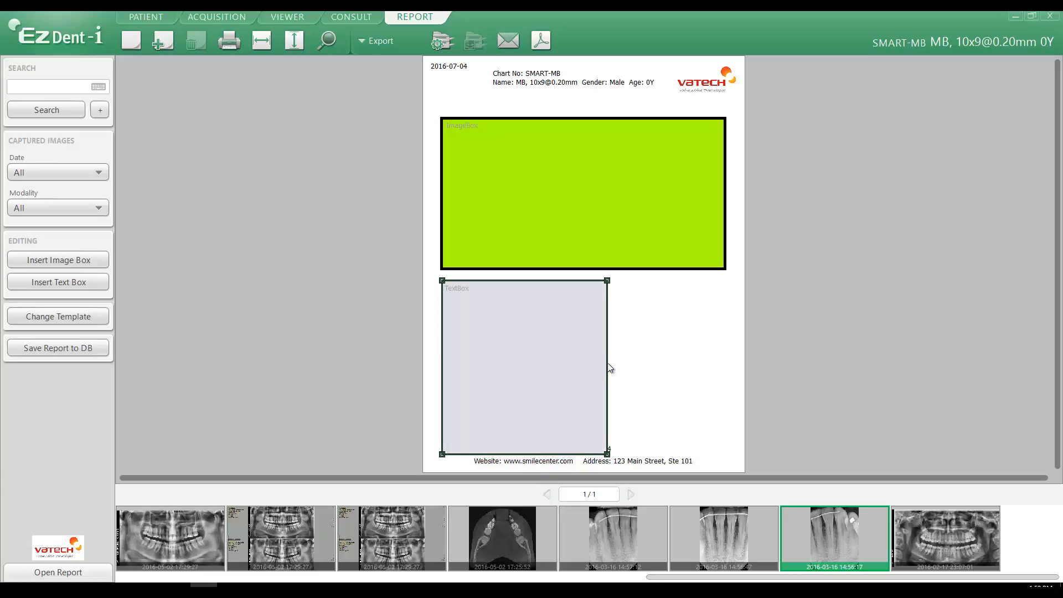
left_click_drag(608, 365, 725, 366)
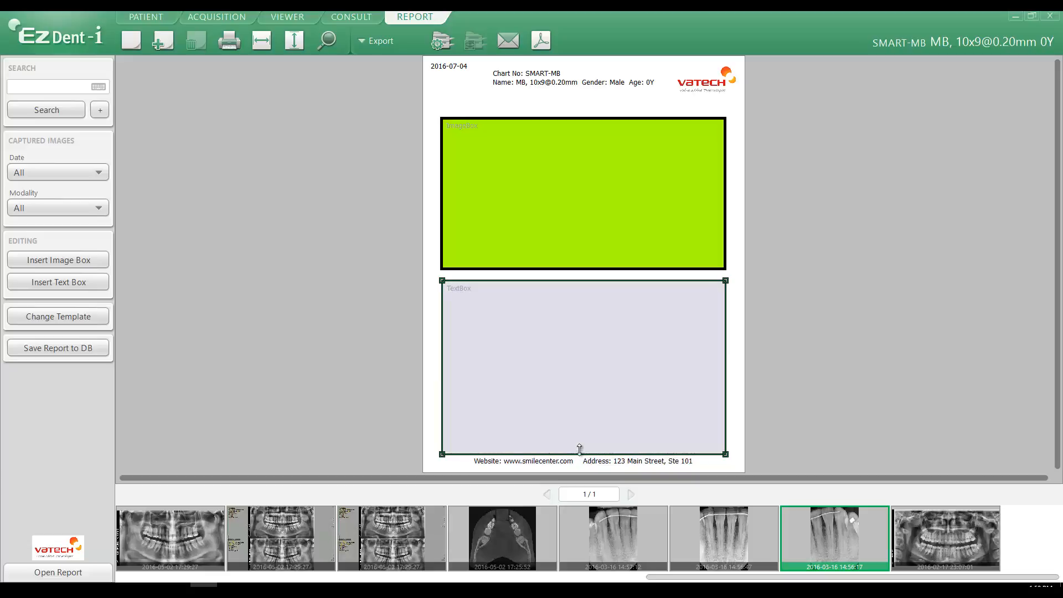
left_click_drag(581, 452, 583, 345)
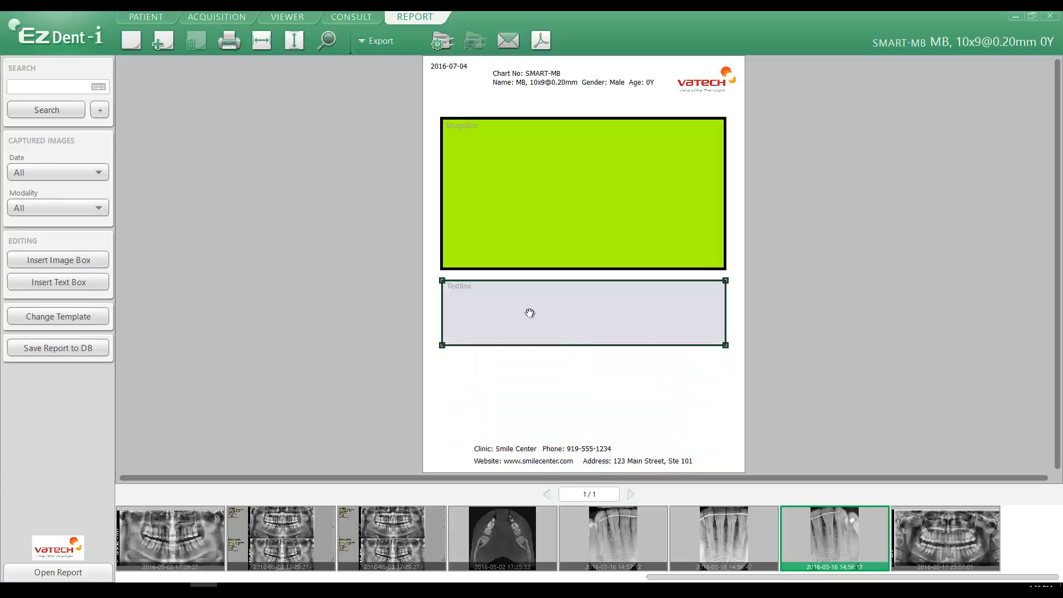
- Set the text box's text size to 12 in its properties, keeping left alignment
right_click(522, 303)
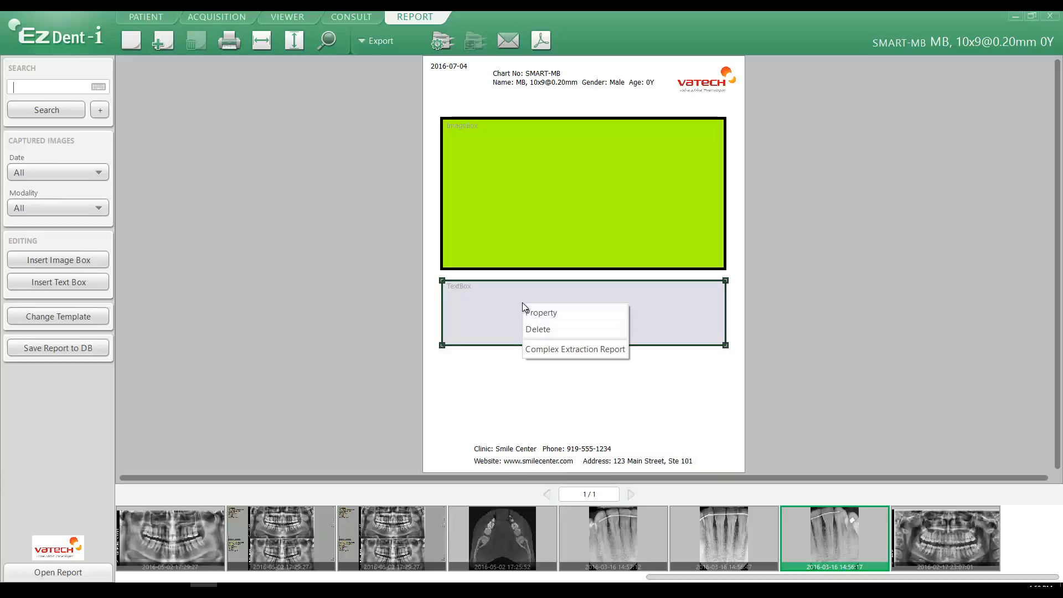
left_click(536, 312)
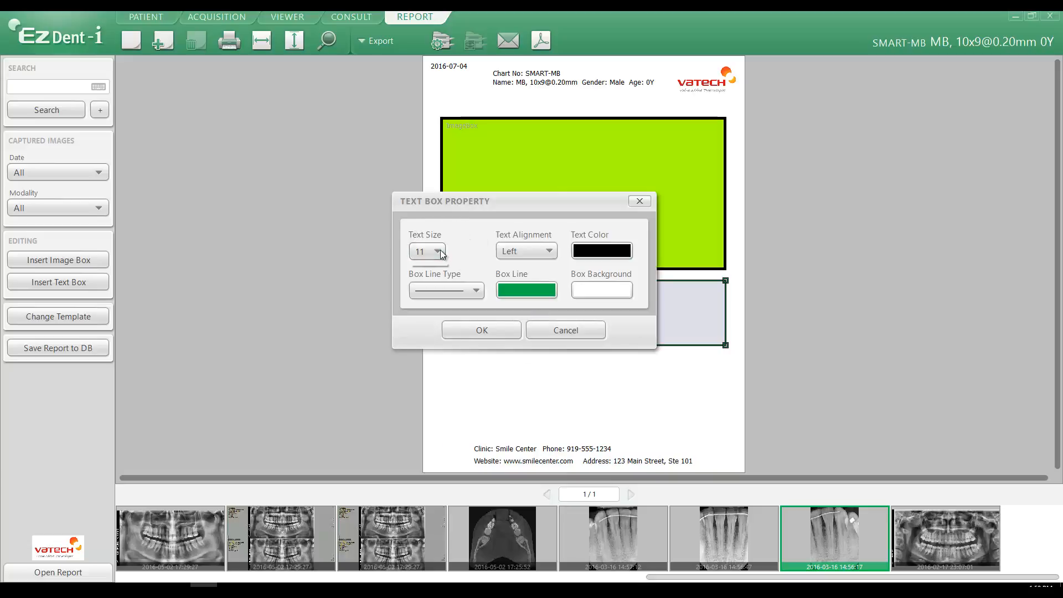
left_click(438, 252)
left_click(428, 318)
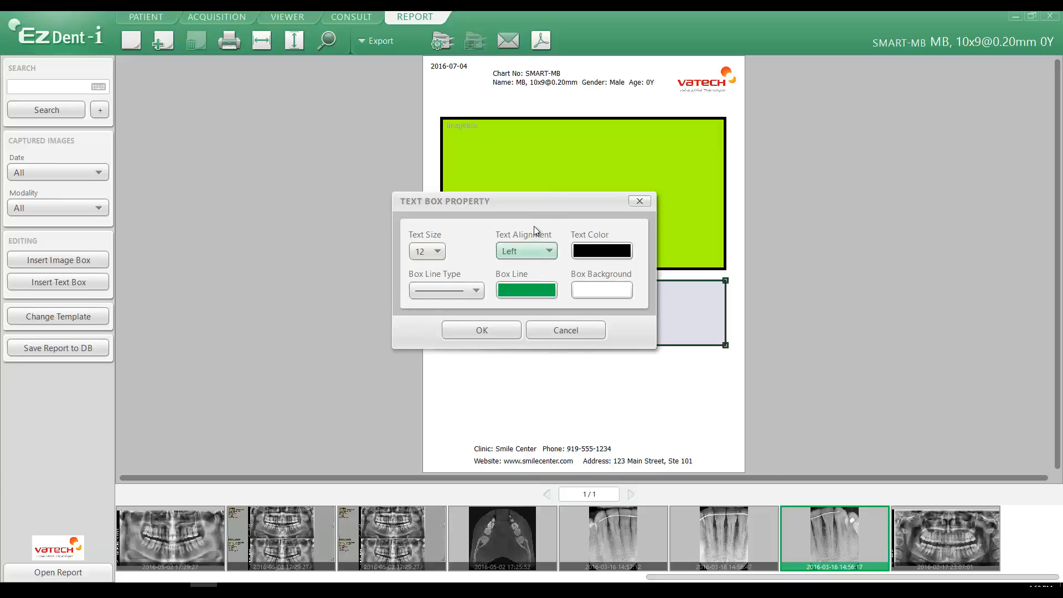
left_click_drag(535, 204, 865, 204)
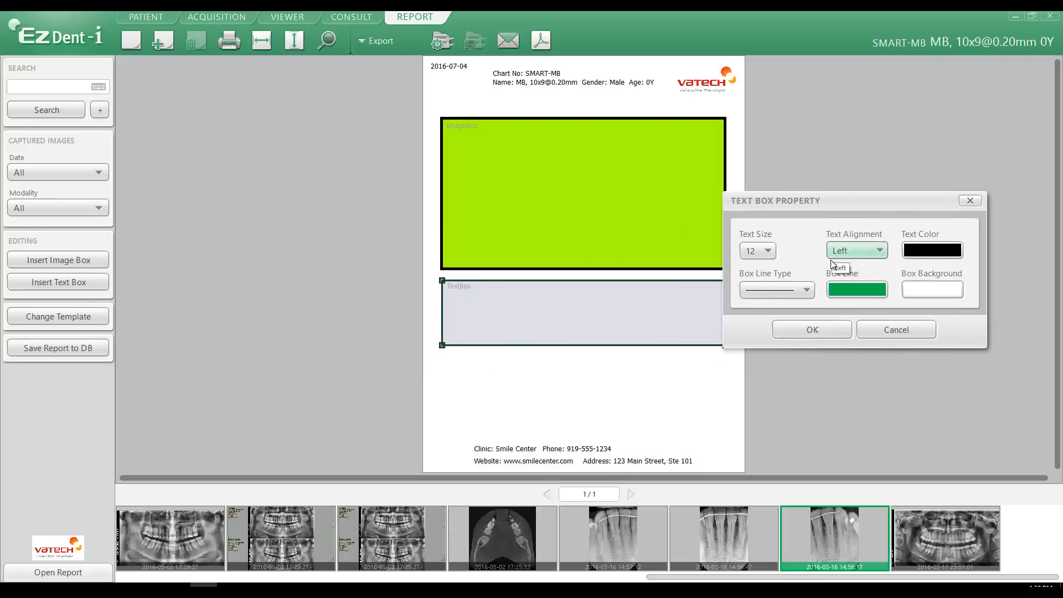
left_click(811, 329)
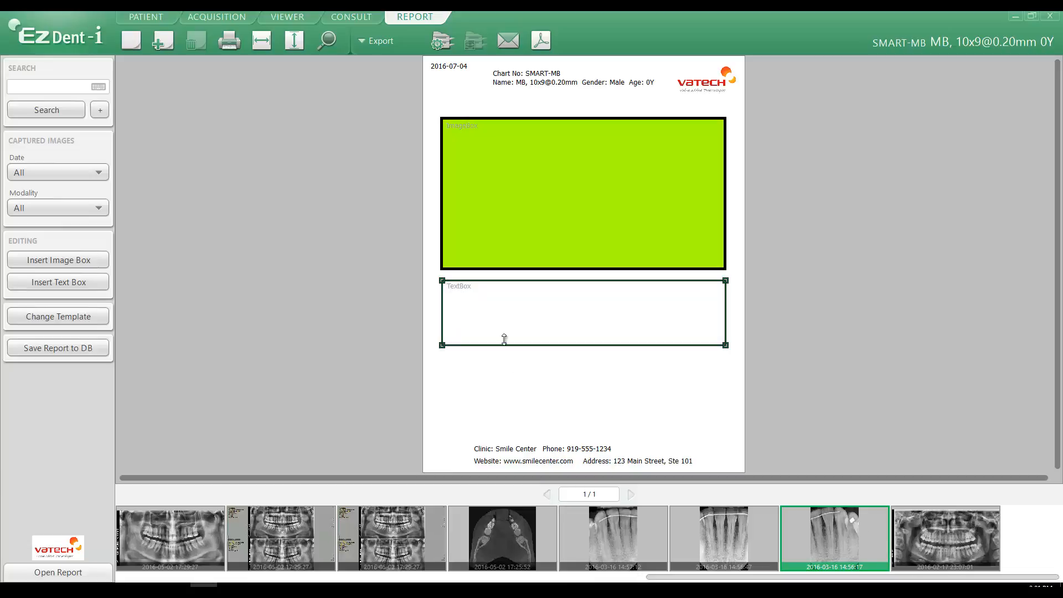
- Enter "Extraction of tooth #12" in the text box below the image box
left_click(459, 291)
type("Extraction of tooth #12")
- Set the text box's text alignment to Center in its properties
right_click(443, 306)
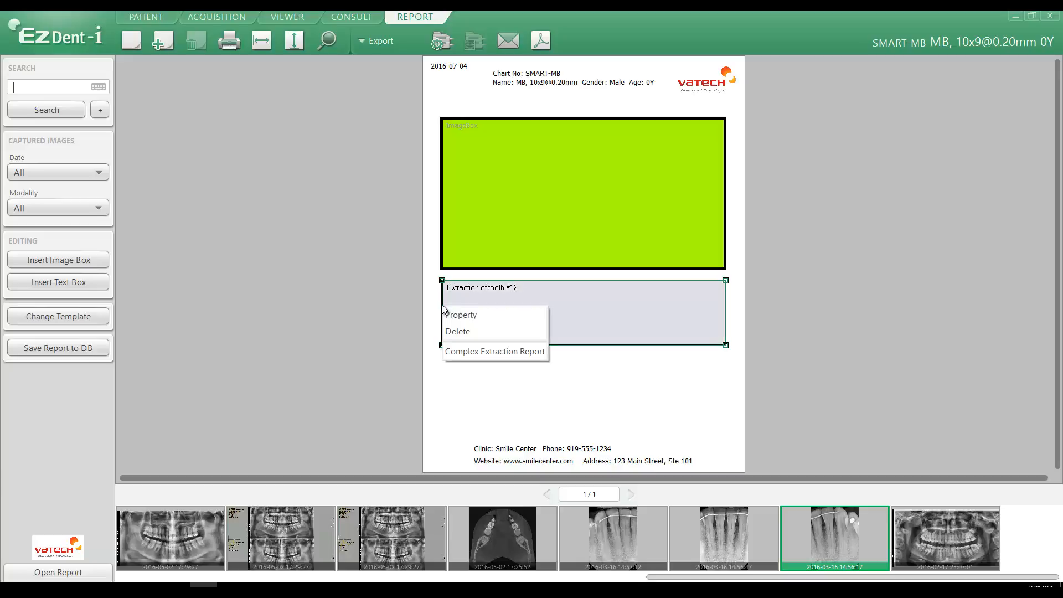
left_click(459, 314)
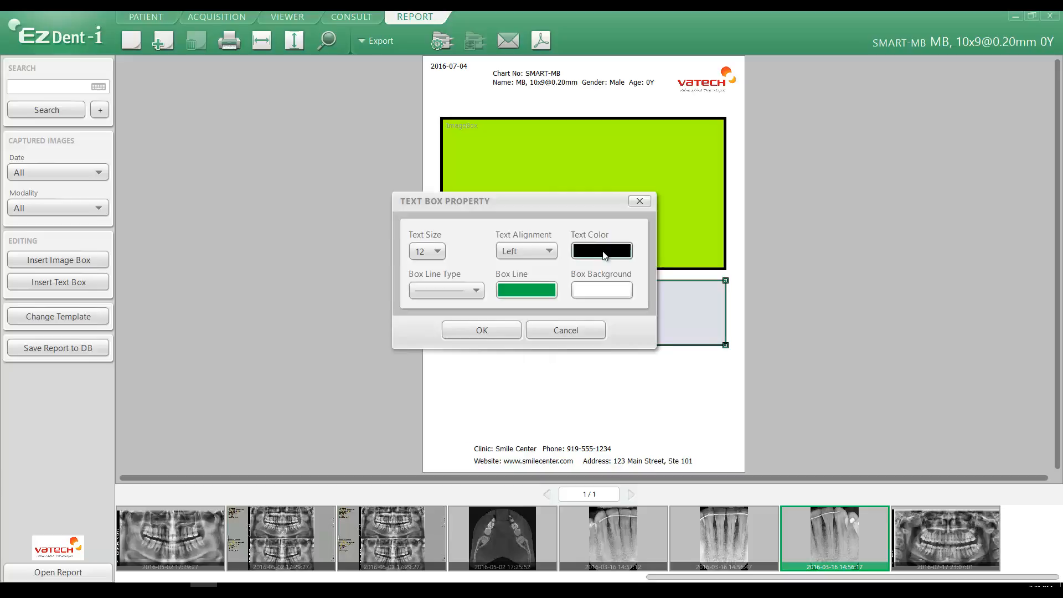
left_click_drag(570, 217, 941, 180)
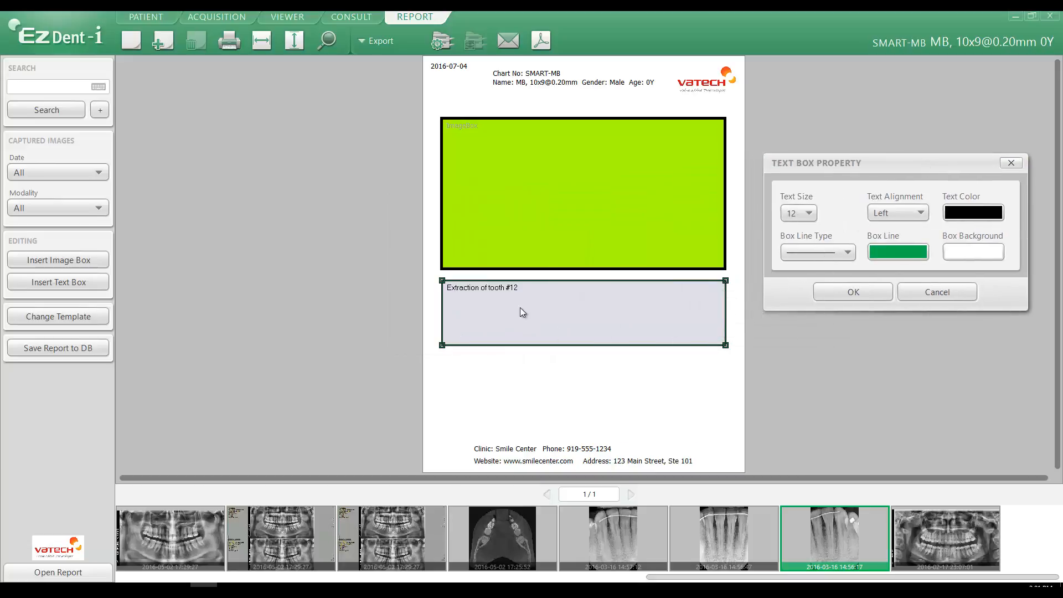
left_click(903, 215)
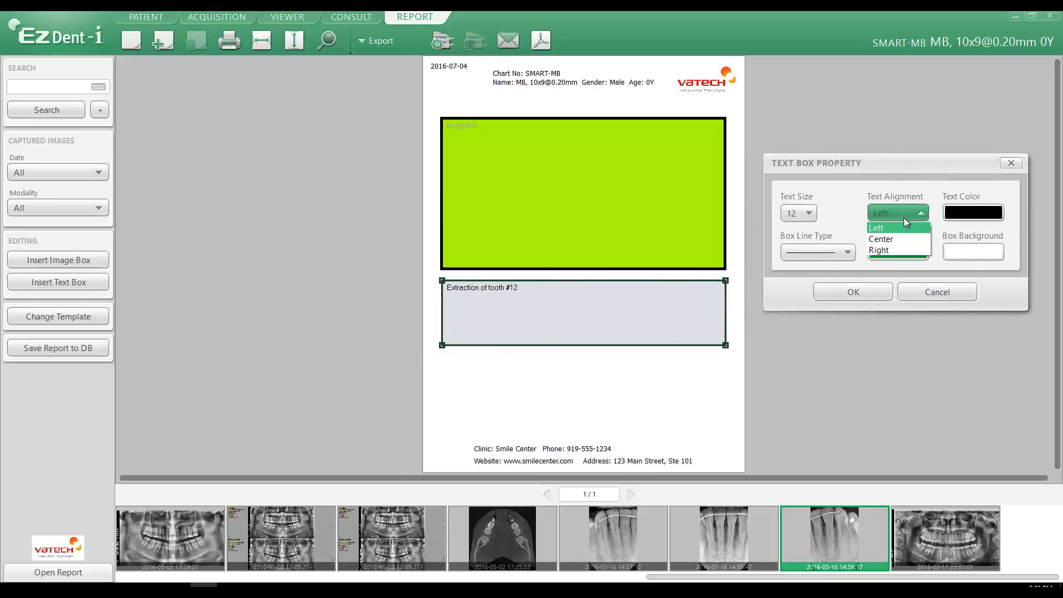
left_click(894, 239)
left_click(855, 291)
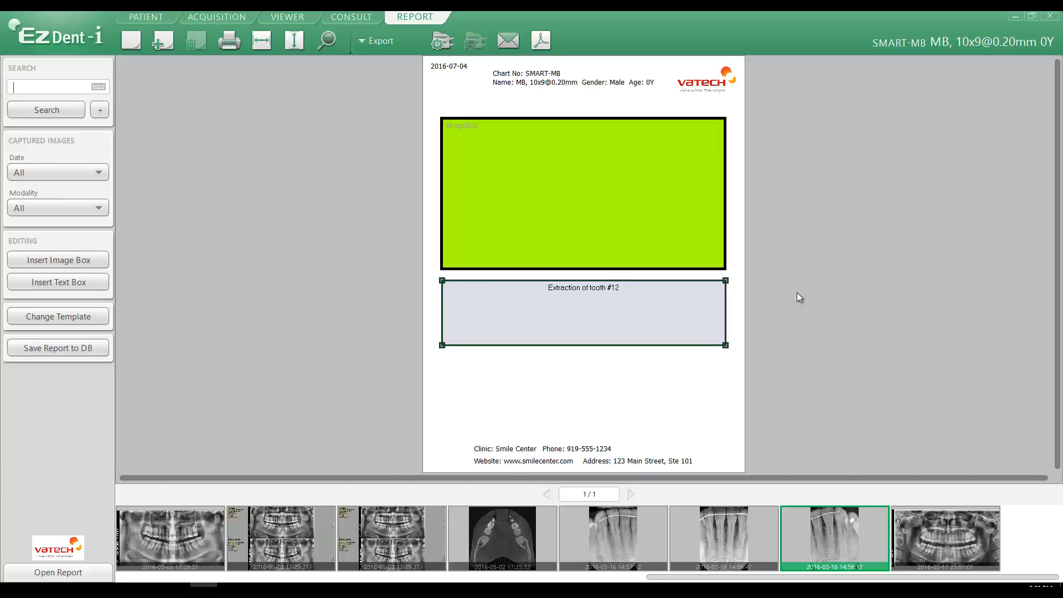
- Set the alignment of the text box's note to Right and apply it
right_click(724, 314)
left_click(747, 323)
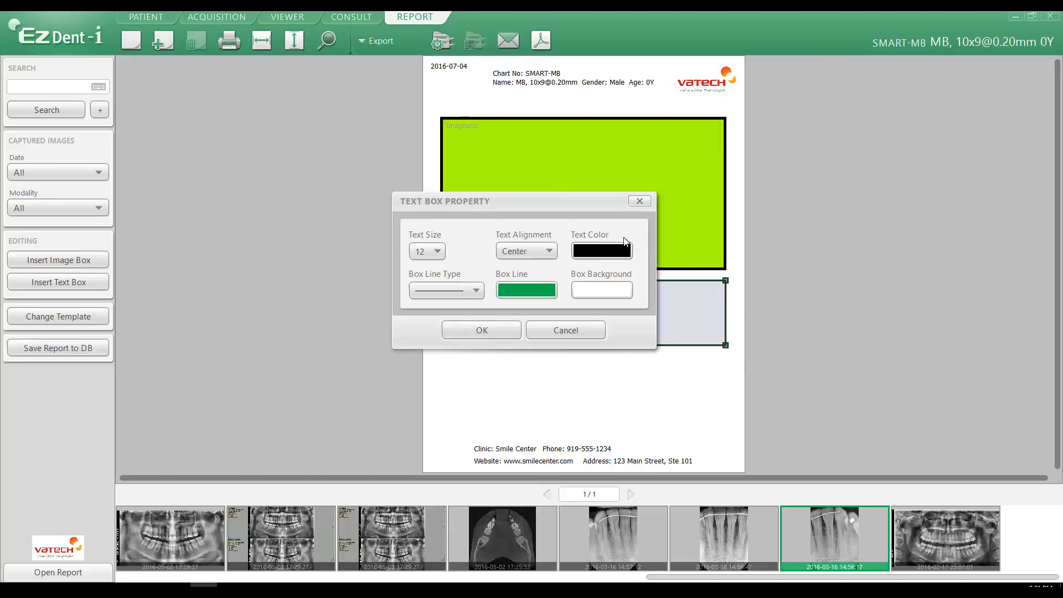
left_click_drag(510, 207, 900, 171)
left_click(905, 220)
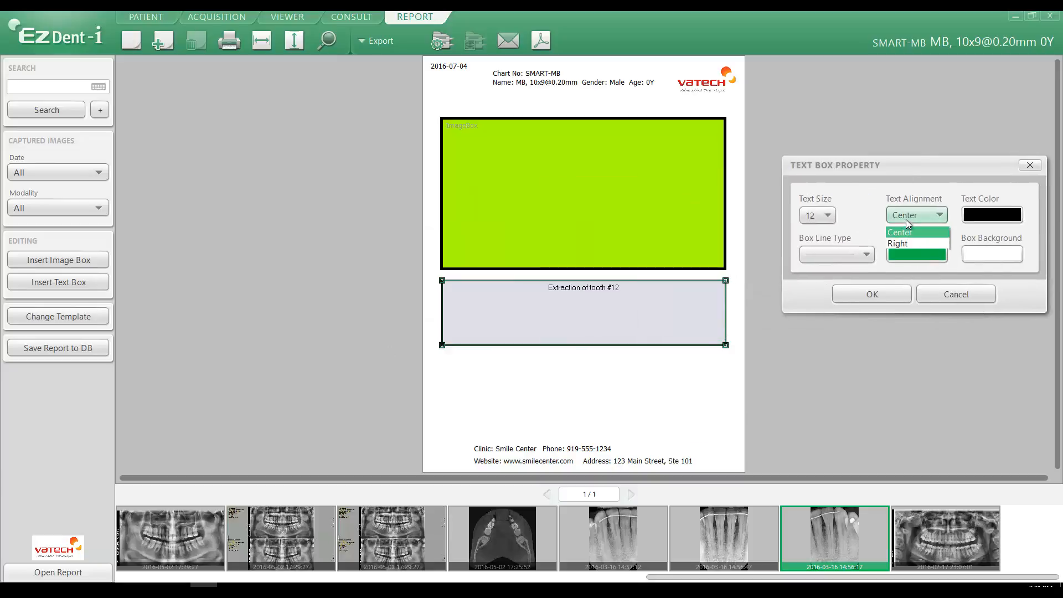
left_click(905, 251)
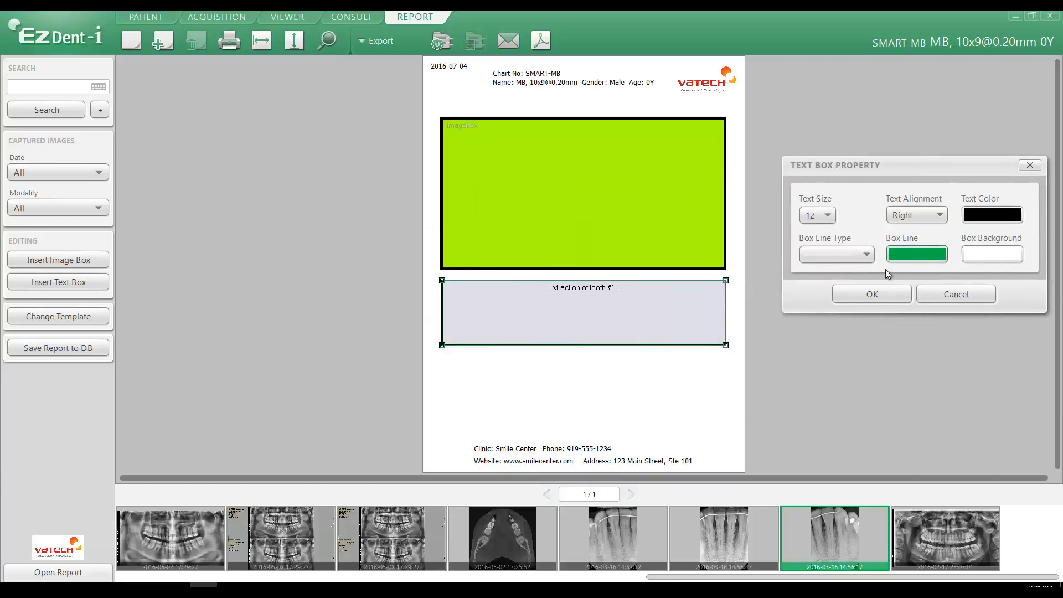
left_click(867, 296)
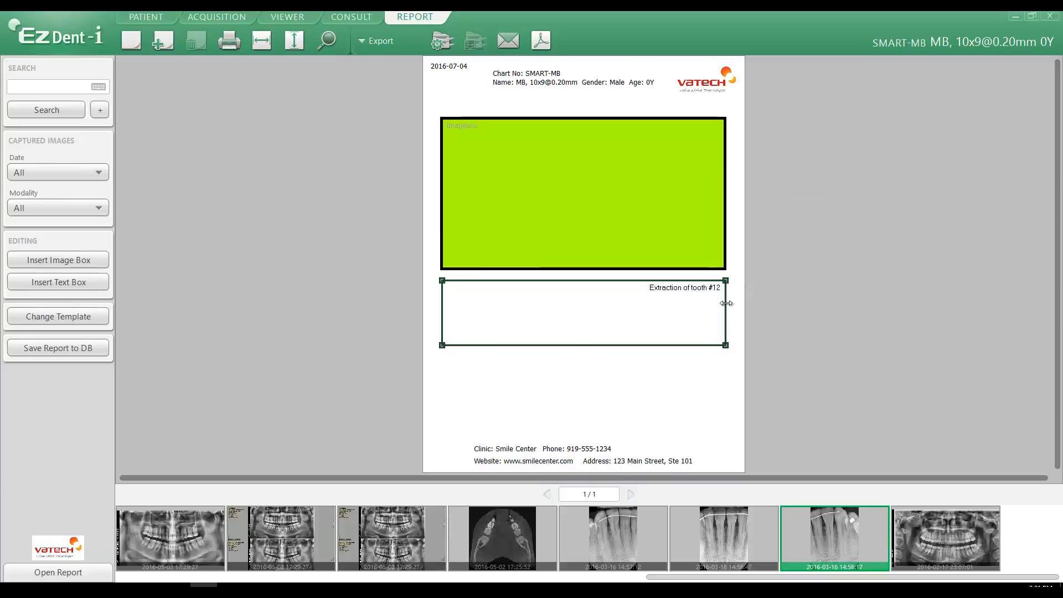
- Set the text box's text color to red (255, 0, 0) and its text alignment to Left
right_click(726, 310)
left_click(740, 316)
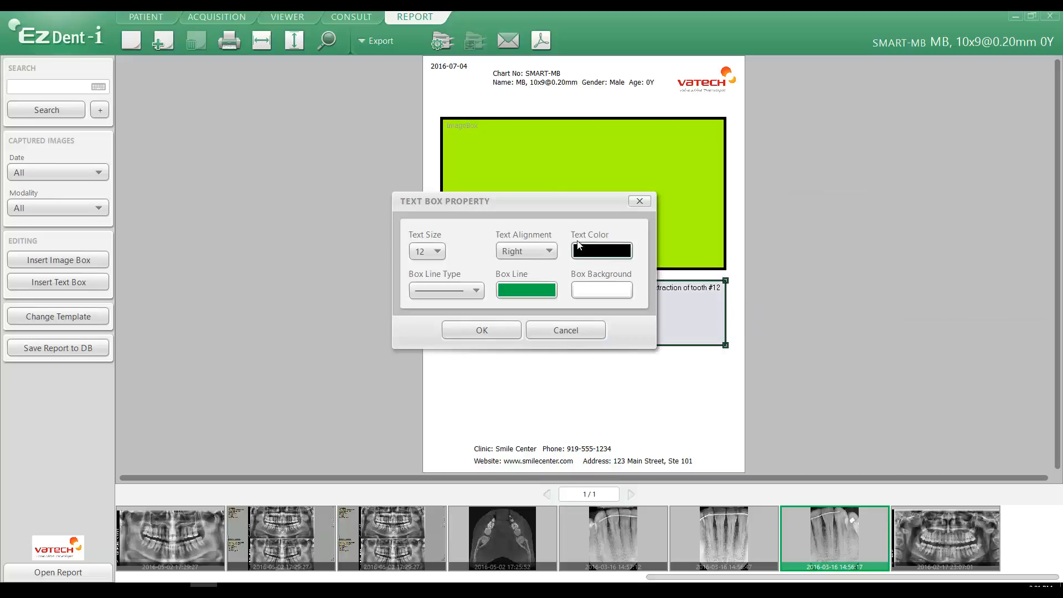
left_click_drag(516, 209, 917, 160)
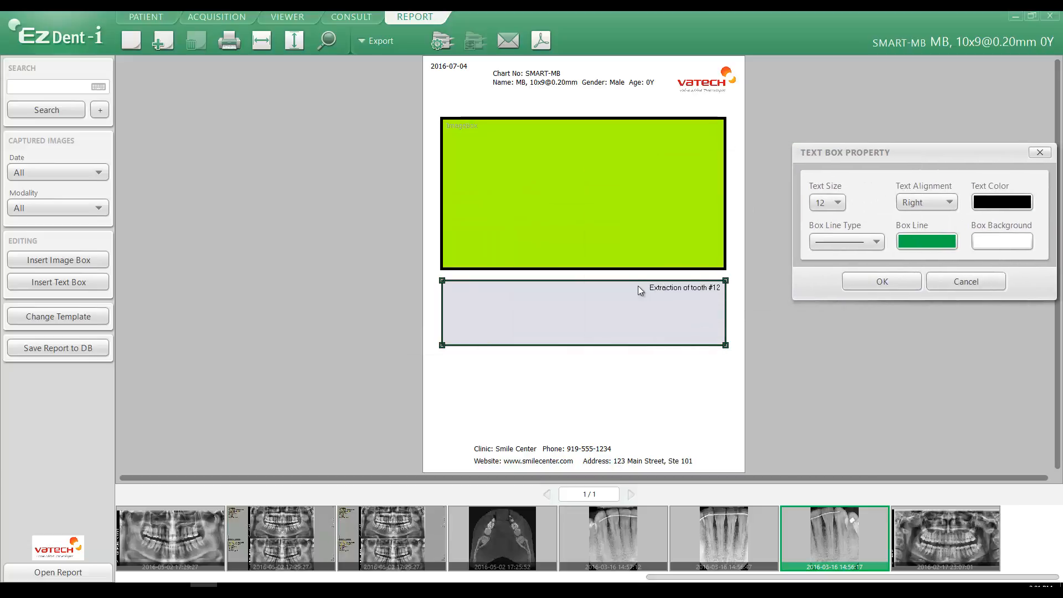
left_click(986, 206)
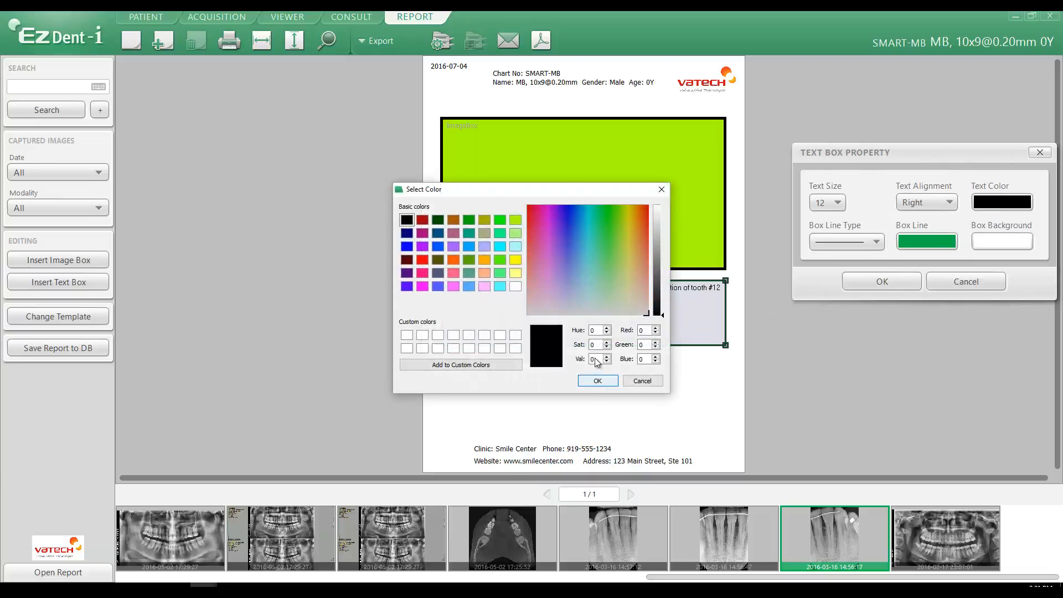
left_click(422, 259)
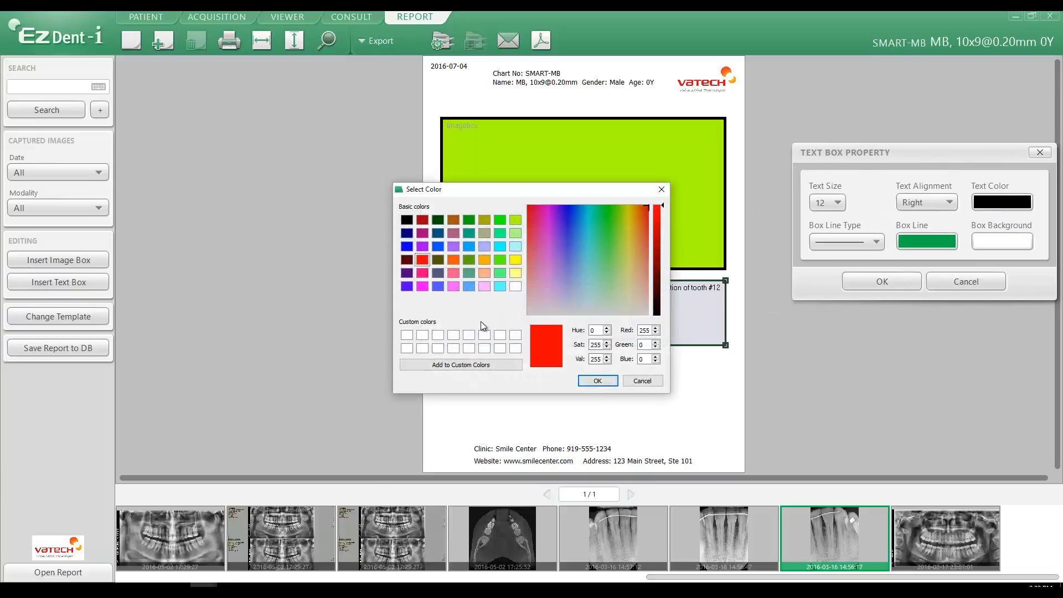
left_click(596, 379)
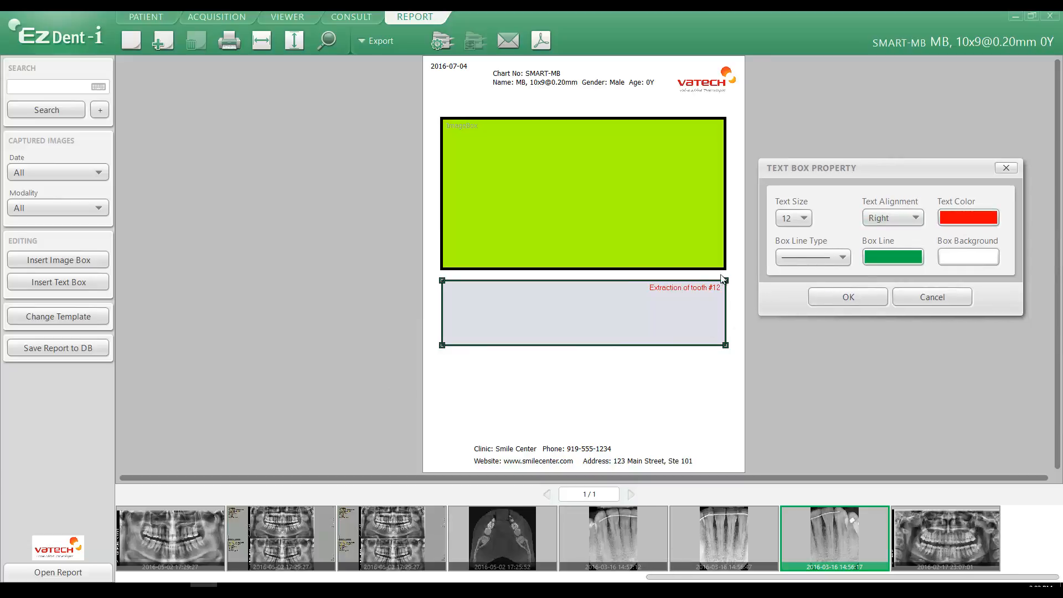
left_click(885, 222)
left_click(880, 233)
left_click(847, 299)
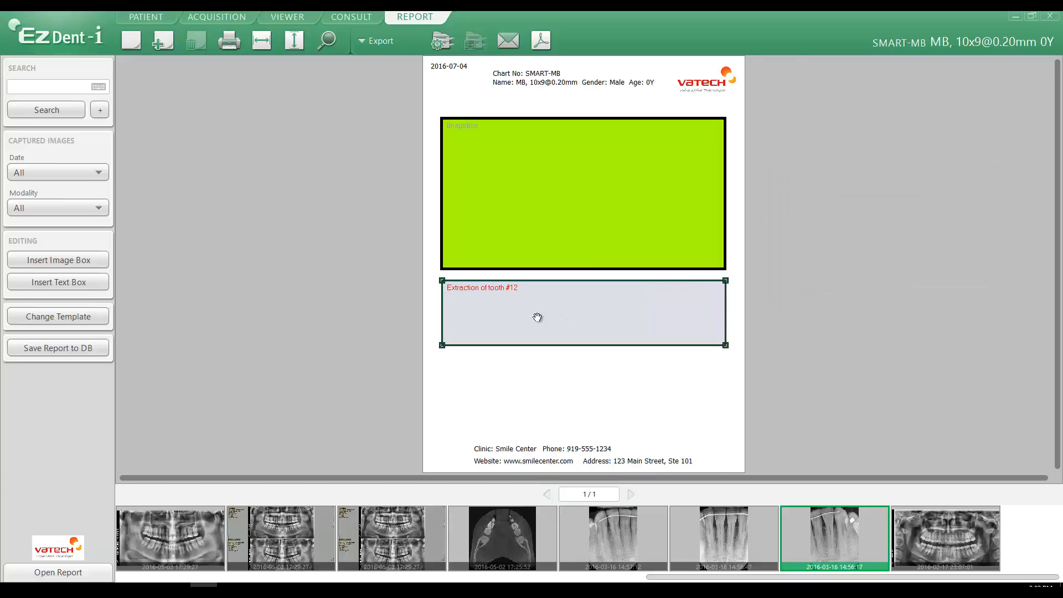
- Give the text box a thick solid border line and set the line color to black
right_click(442, 314)
left_click(455, 325)
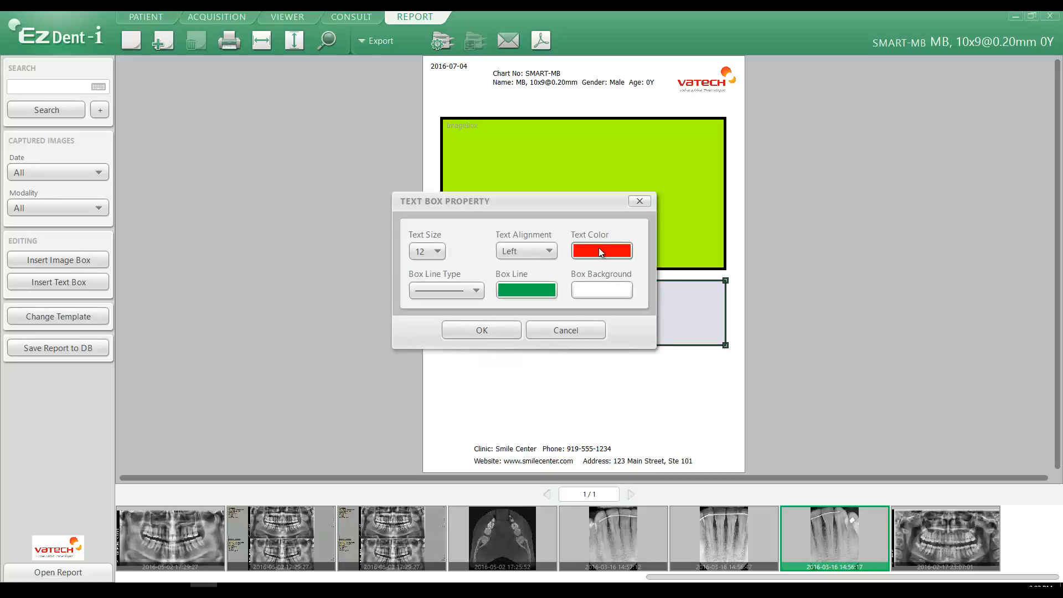
left_click_drag(566, 200, 952, 183)
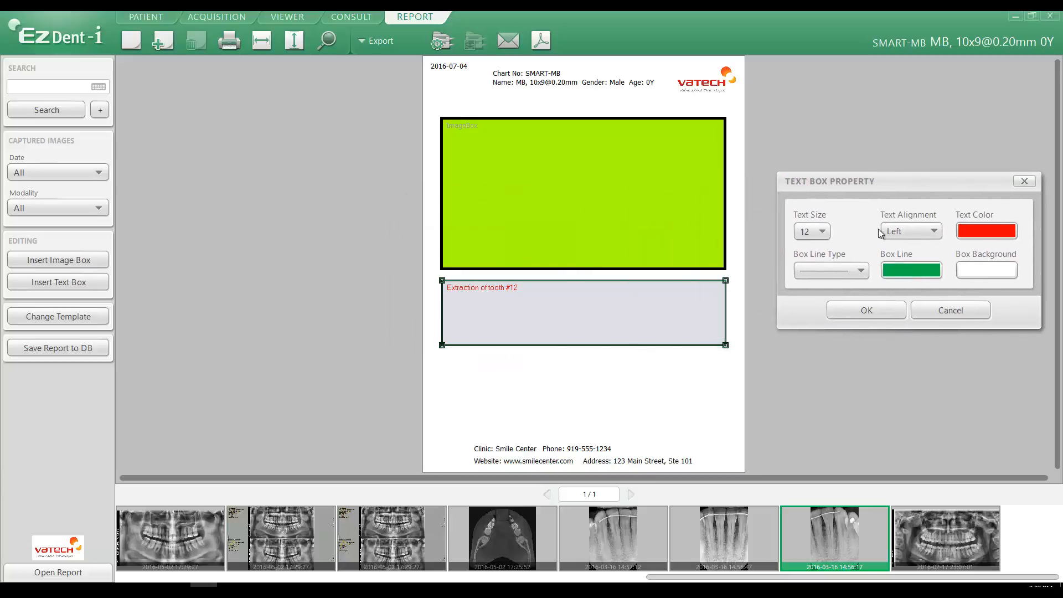
left_click(831, 265)
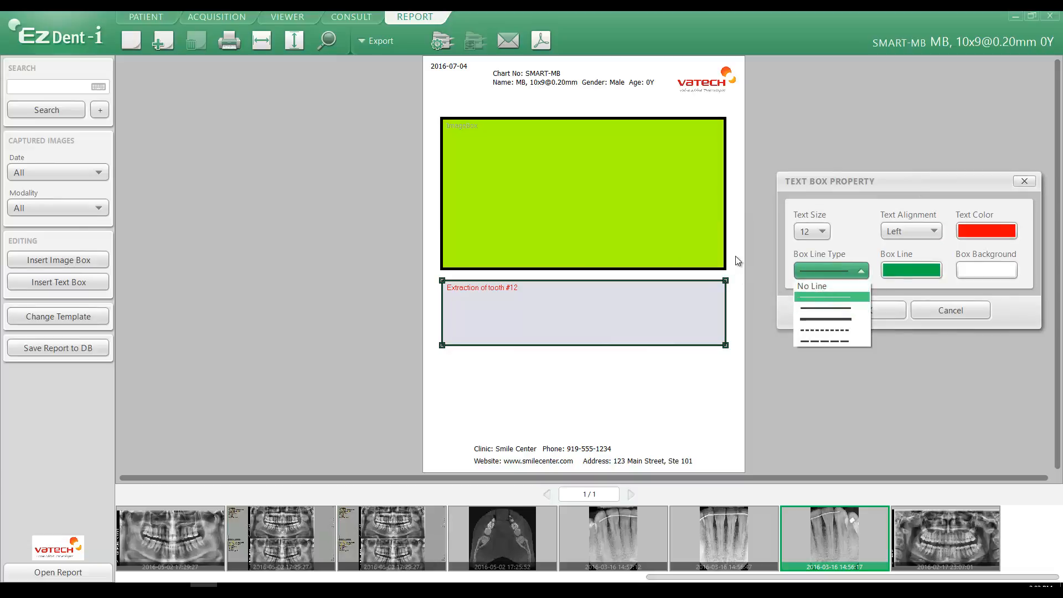
left_click(837, 319)
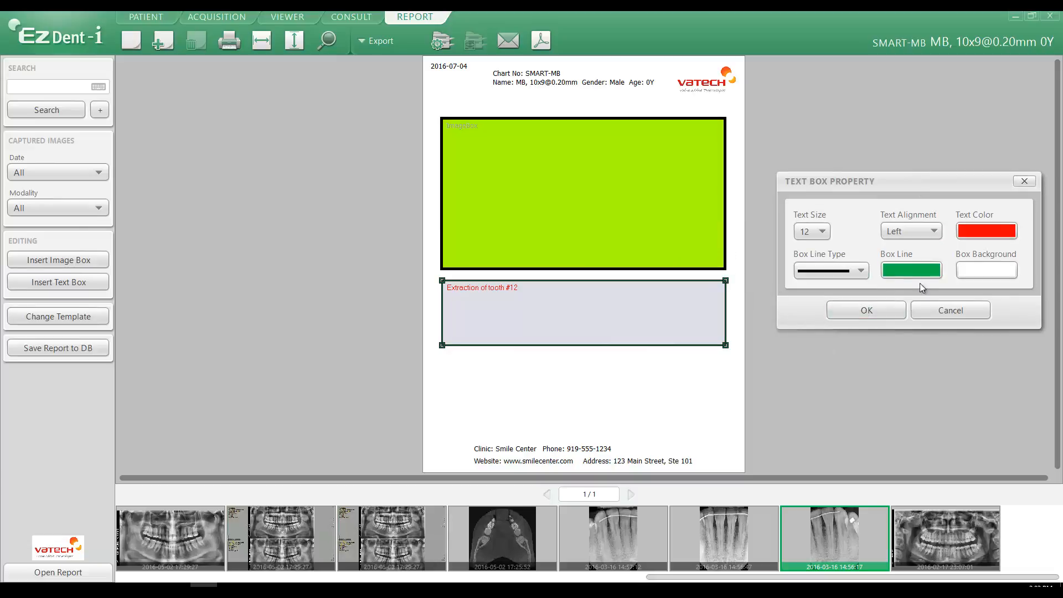
left_click(912, 270)
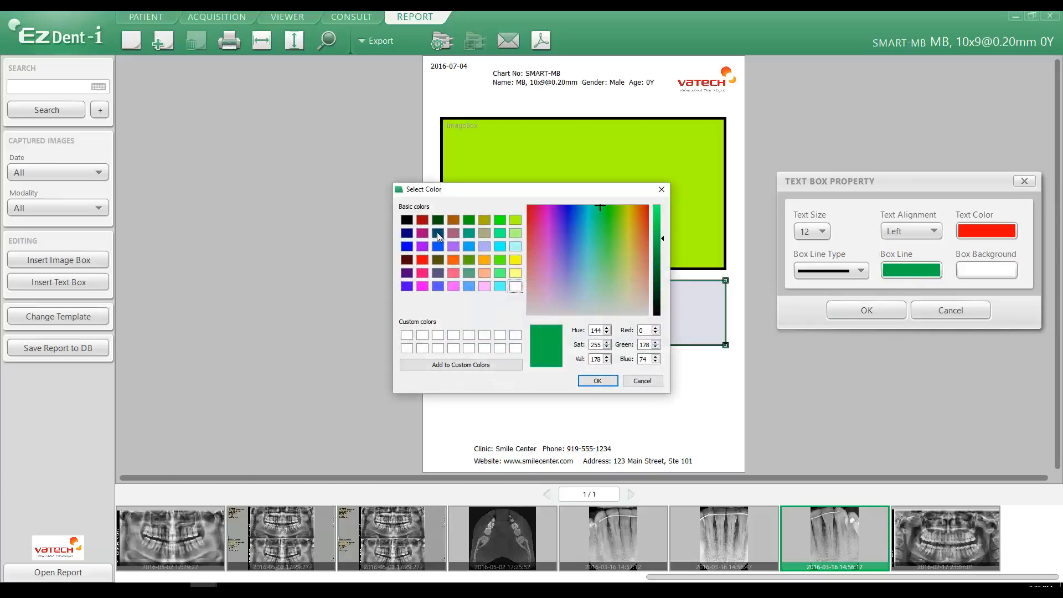
left_click(407, 221)
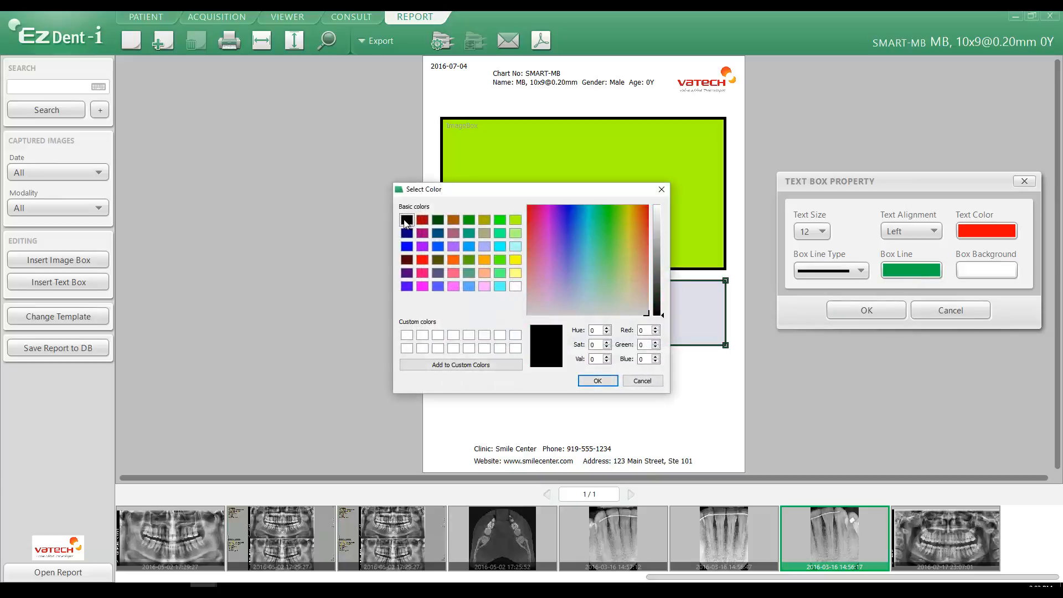
left_click(598, 381)
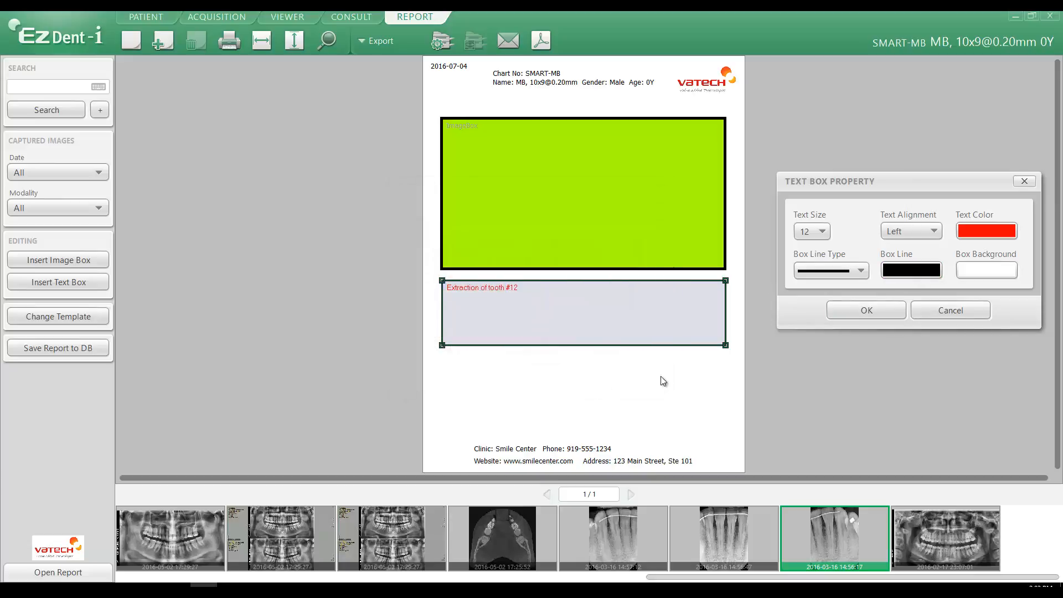
- Fill the text box's background with pale yellow and apply the property changes
left_click(987, 271)
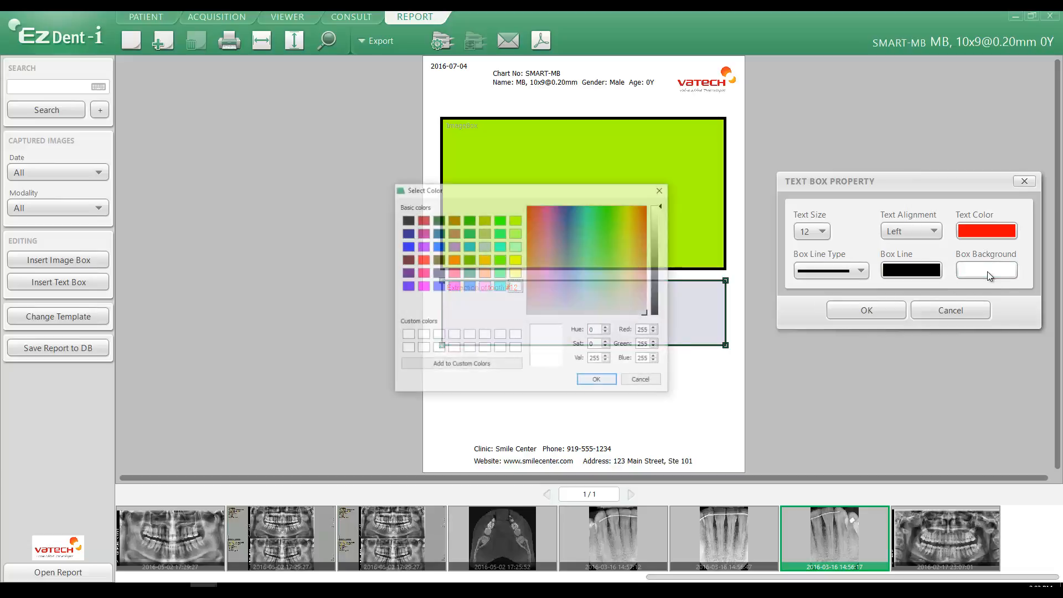
left_click(515, 274)
left_click(598, 380)
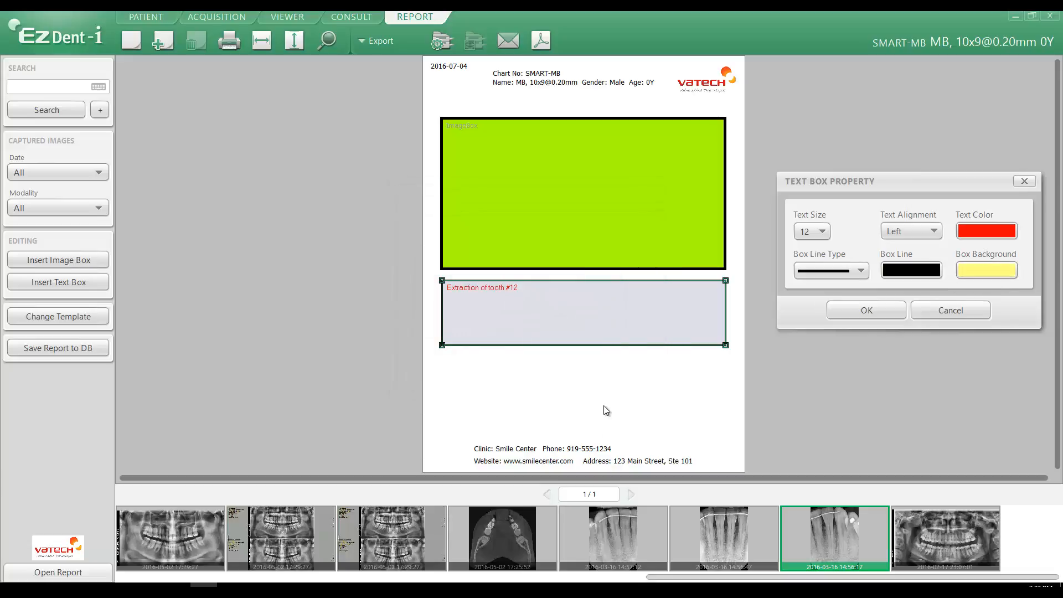
left_click(868, 311)
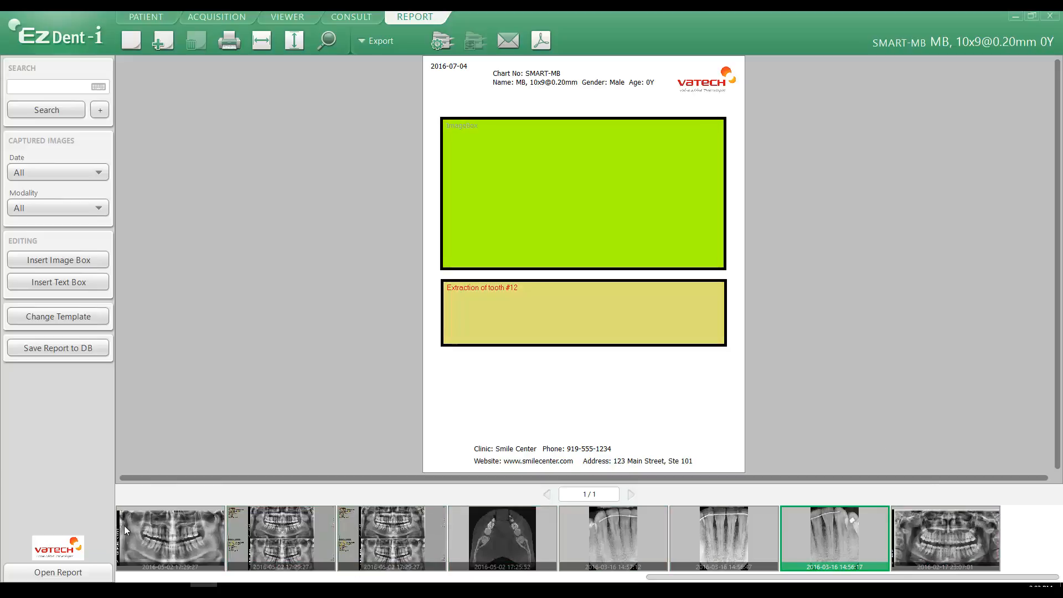
- Place the 2016-05-02 panoramic X-ray in the image box and fit the box to the image, slightly higher on the page
left_click_drag(165, 535, 565, 207)
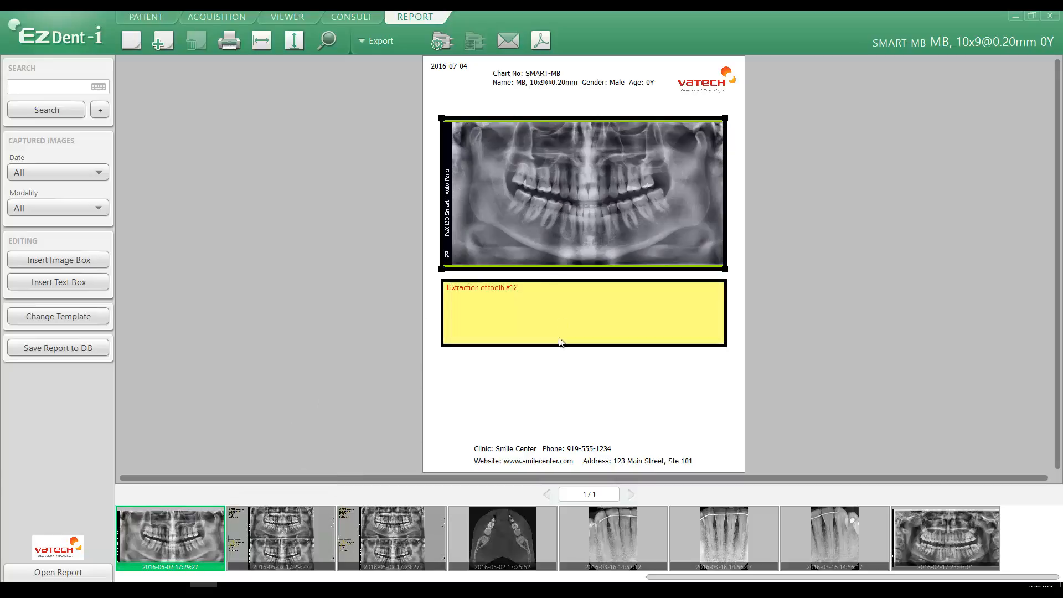
left_click(588, 117)
left_click(586, 120)
left_click_drag(586, 120, 586, 121)
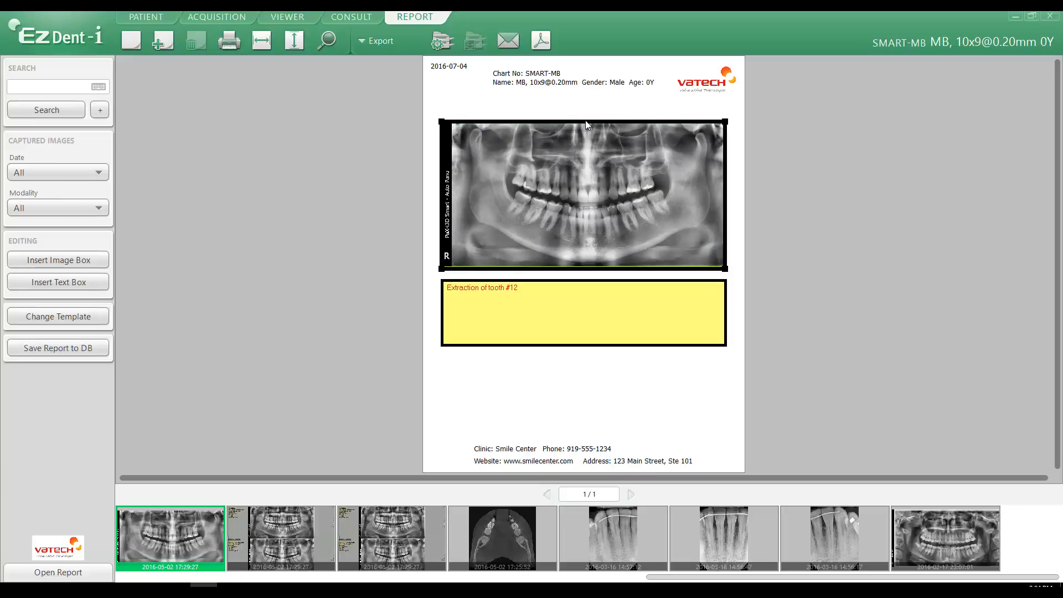
left_click_drag(585, 121, 585, 124)
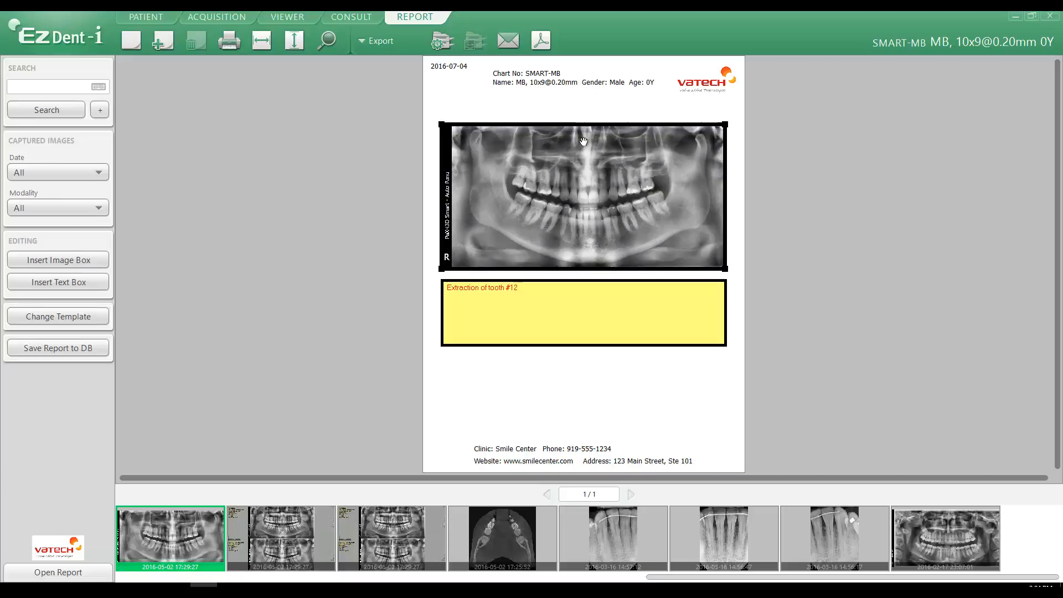
left_click_drag(584, 193, 583, 185)
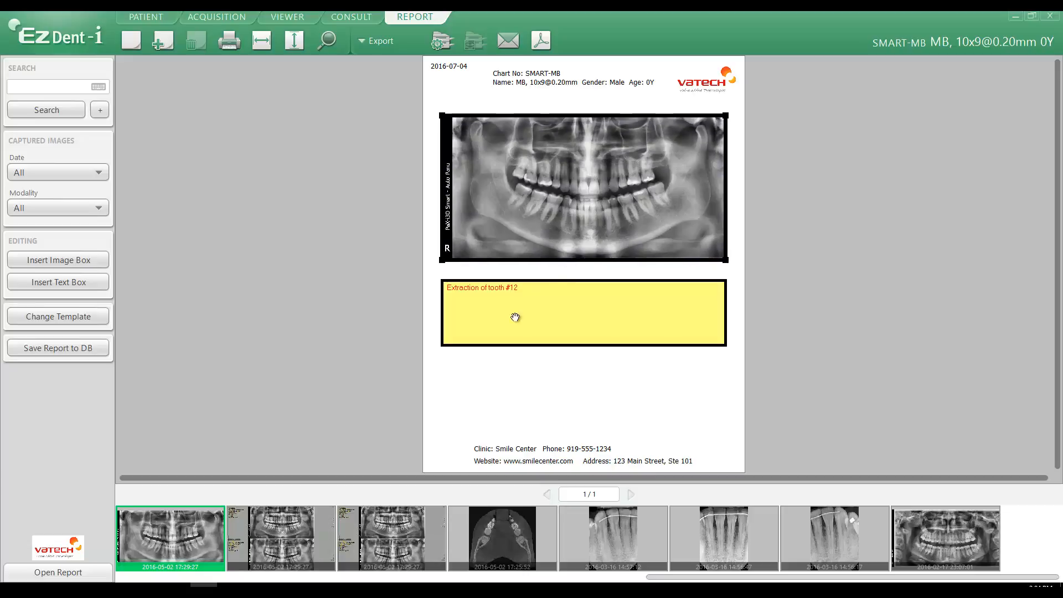
- Edit the note in the text box to read "Extraction of Tooth #12 - Decay on #15" and deselect the box
left_click(526, 289)
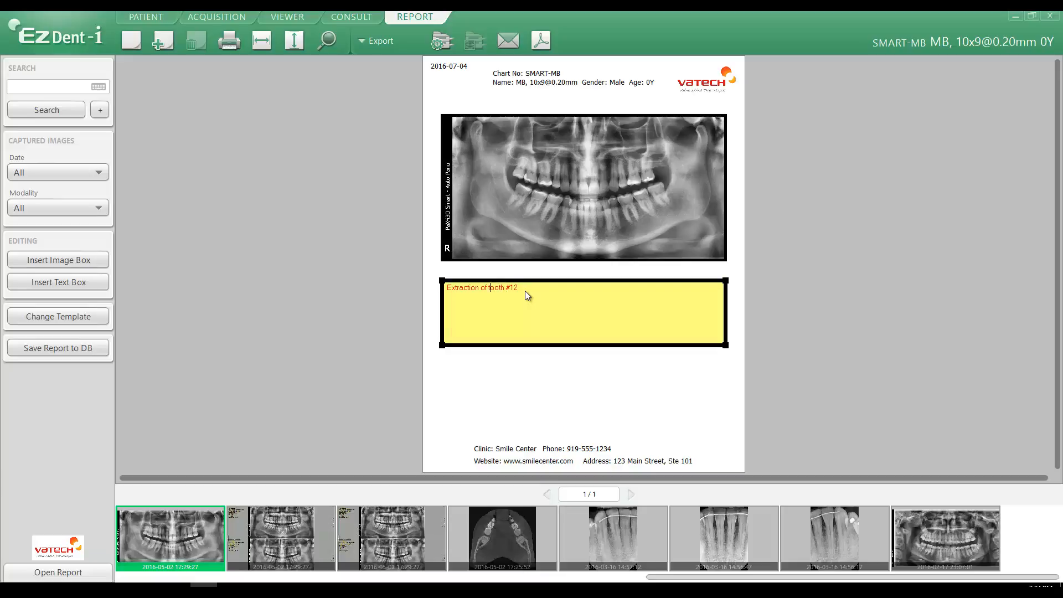
key("BackSpace")
key("Right")
key("Right")
type("#15")
left_click(581, 390)
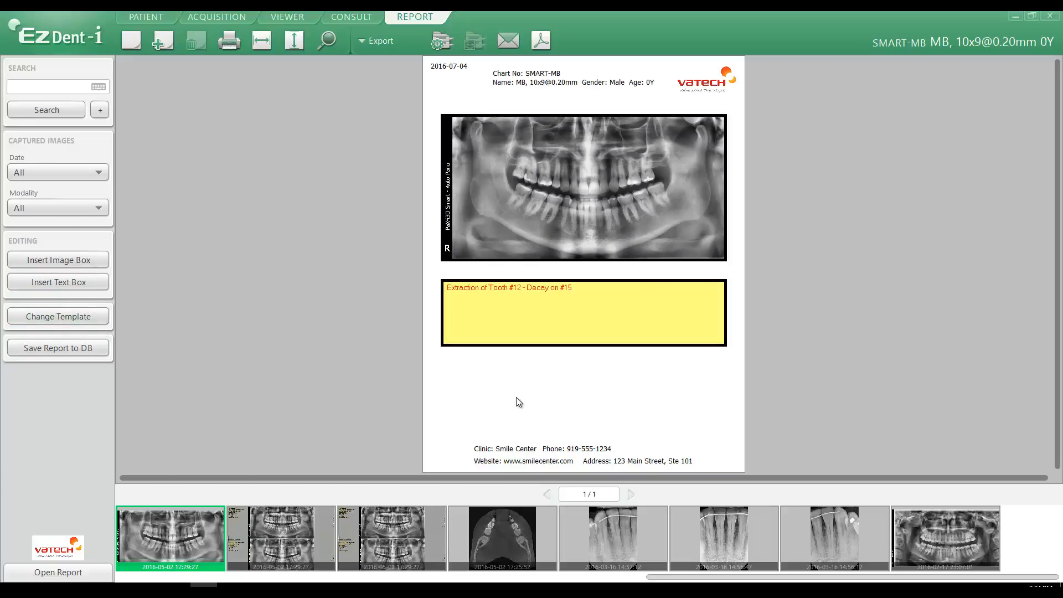
- Change the report template to the ten-image layout with six tall boxes in the middle and two boxes on each side
left_click(66, 315)
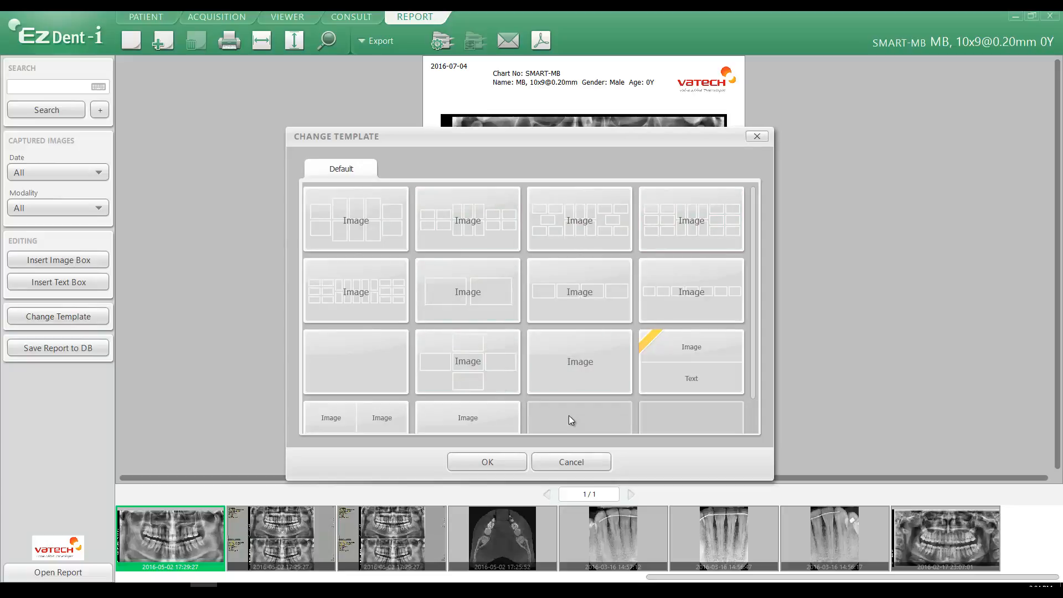
left_click_drag(753, 345, 755, 408)
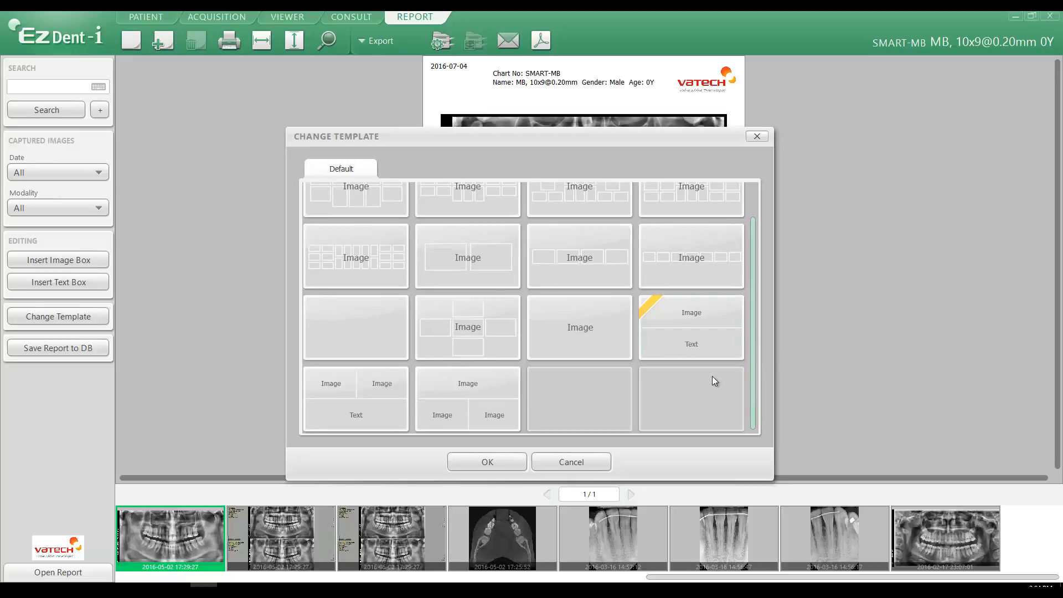
left_click_drag(752, 324, 743, 243)
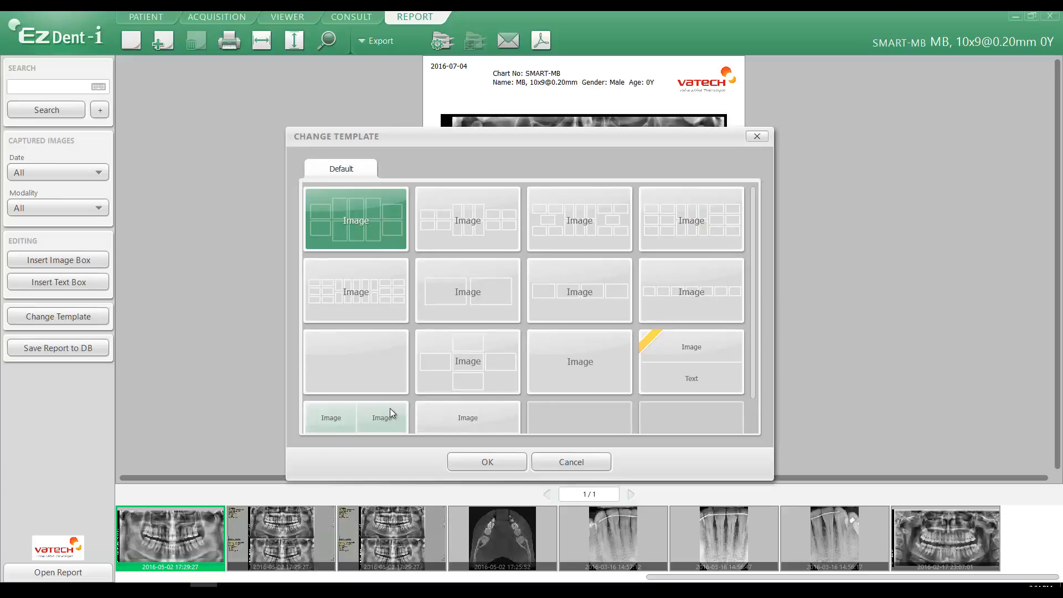
left_click(481, 462)
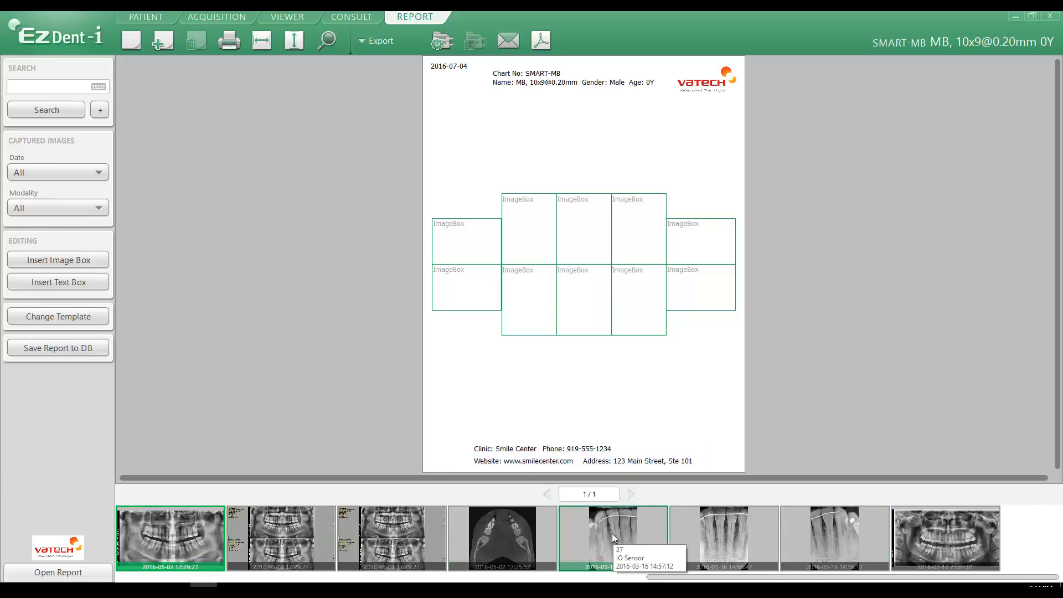
- Fill the three lower tall image boxes from left to right with the three 2016-03-16 periapical X-rays in thumbnail order
left_click_drag(612, 533, 535, 308)
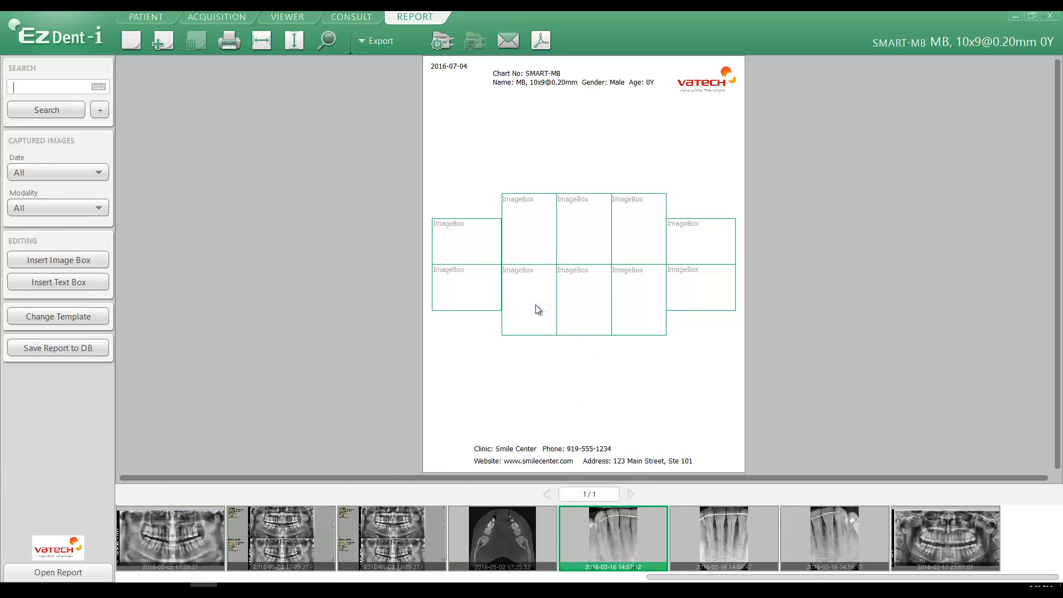
left_click_drag(704, 532, 594, 303)
left_click_drag(826, 545, 651, 308)
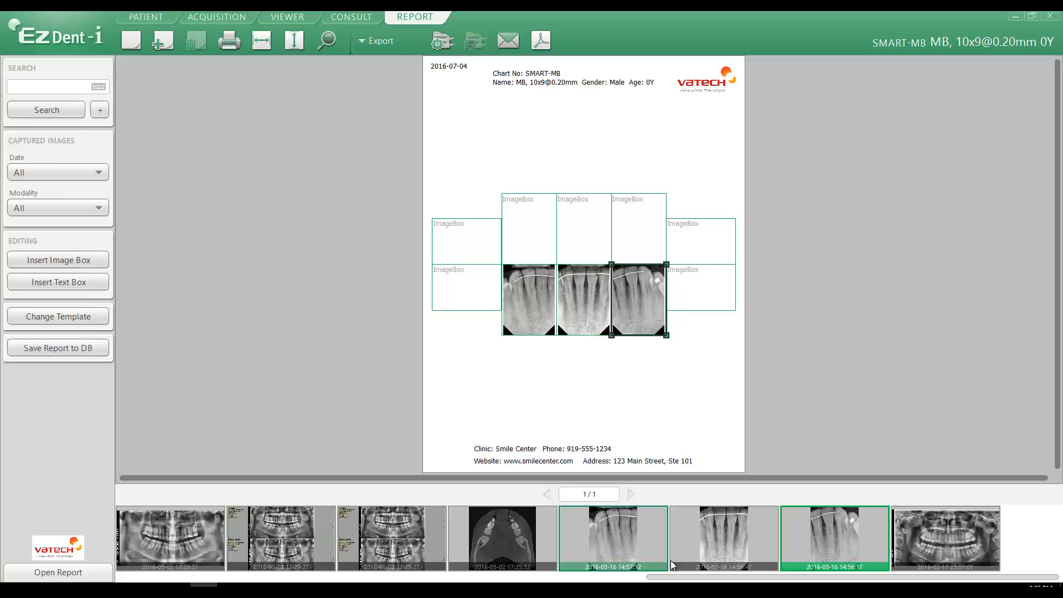
- Fill the three upper tall image boxes from left to right with the three 2016-06-17 periapical X-rays in thumbnail order
left_click_drag(671, 576, 527, 233)
left_click_drag(281, 534, 584, 230)
left_click_drag(392, 534, 636, 228)
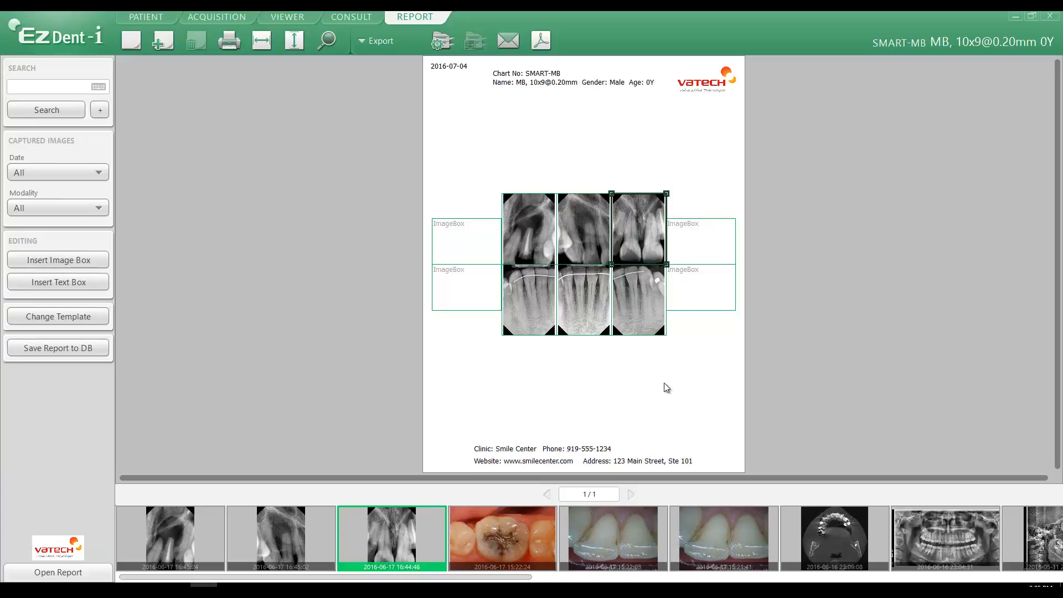
- Delete the four empty image boxes on both sides of the filled X-ray grid
left_click(456, 245)
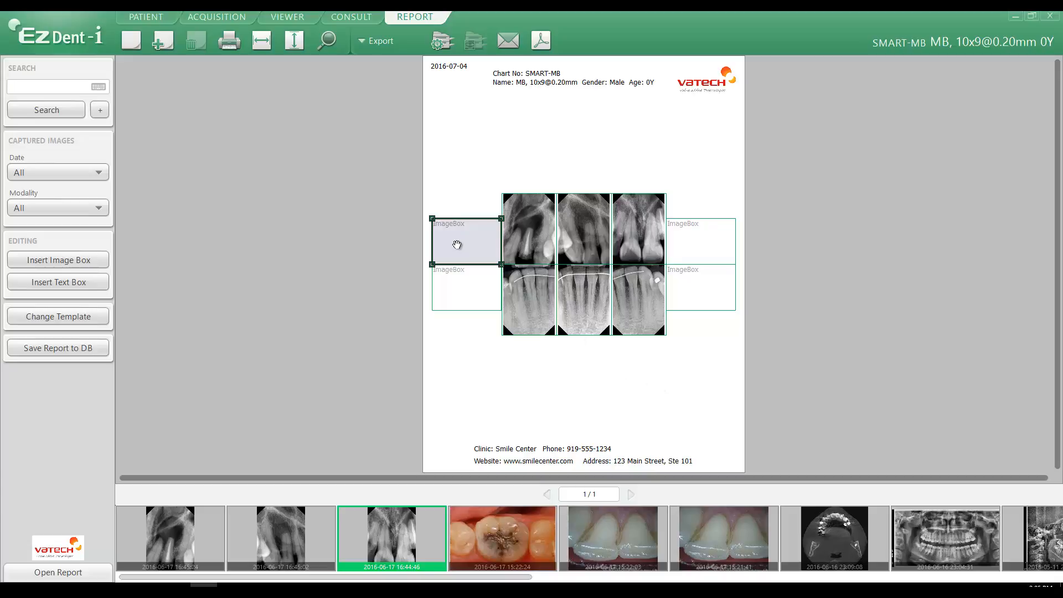
key("Delete")
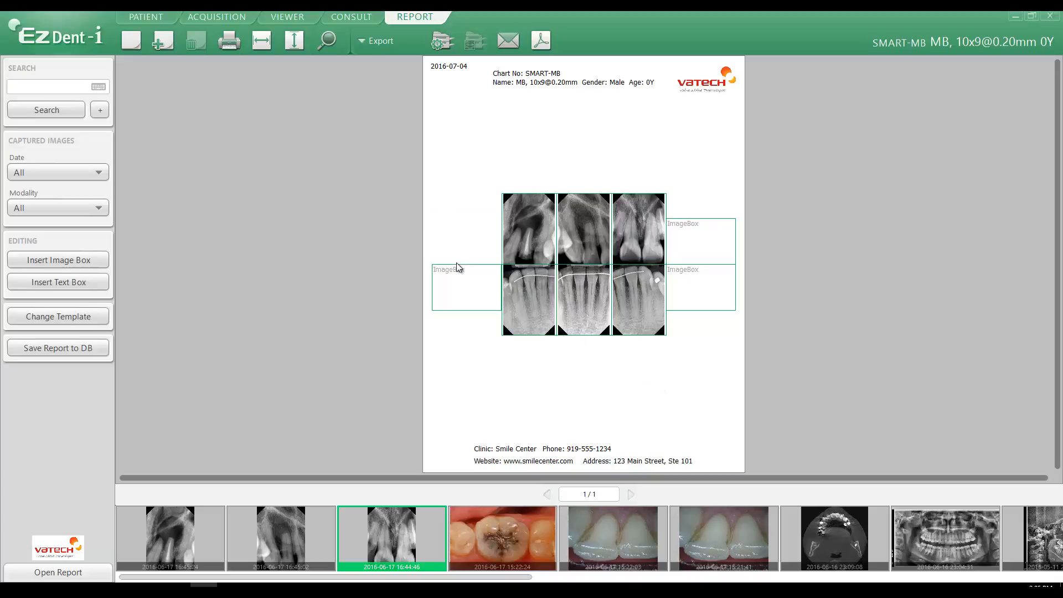
left_click(459, 287)
key("Delete")
left_click(678, 241)
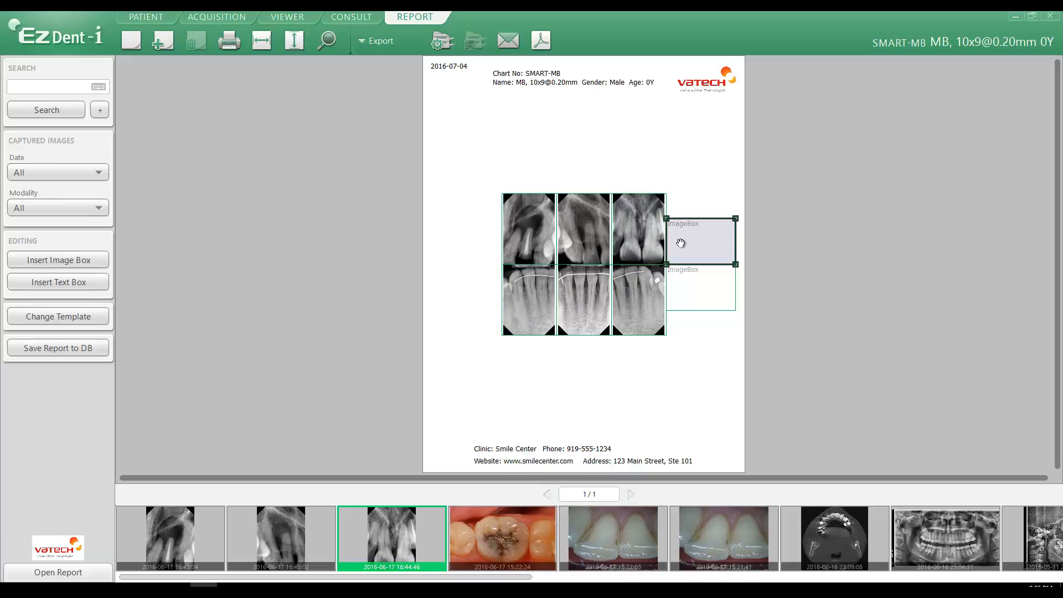
key("Delete")
left_click(691, 296)
key("Delete")
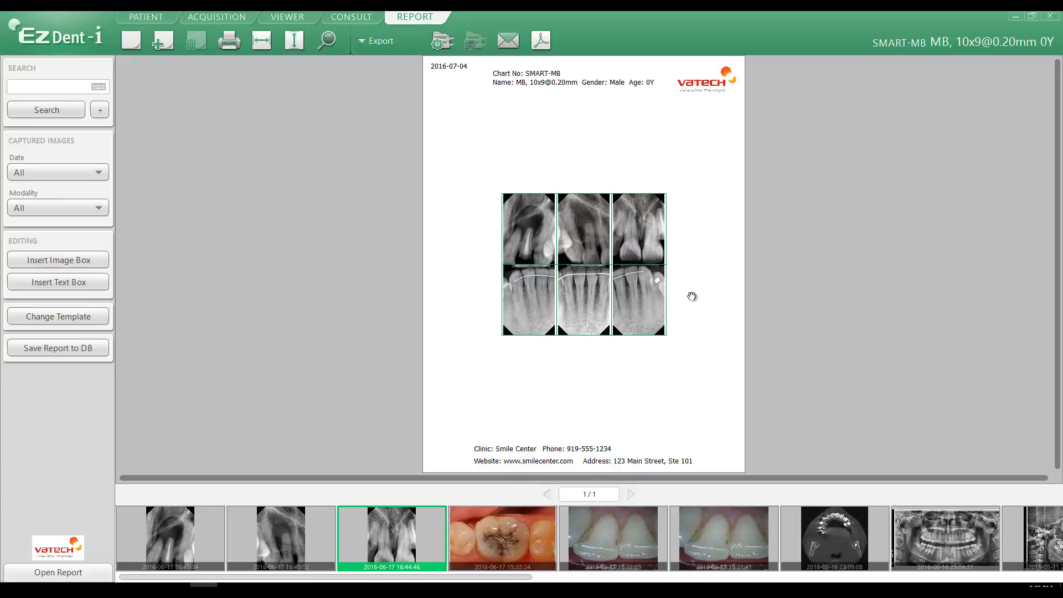
- Start saving the report to the database and replace its default name with the patient's full name
left_click(58, 349)
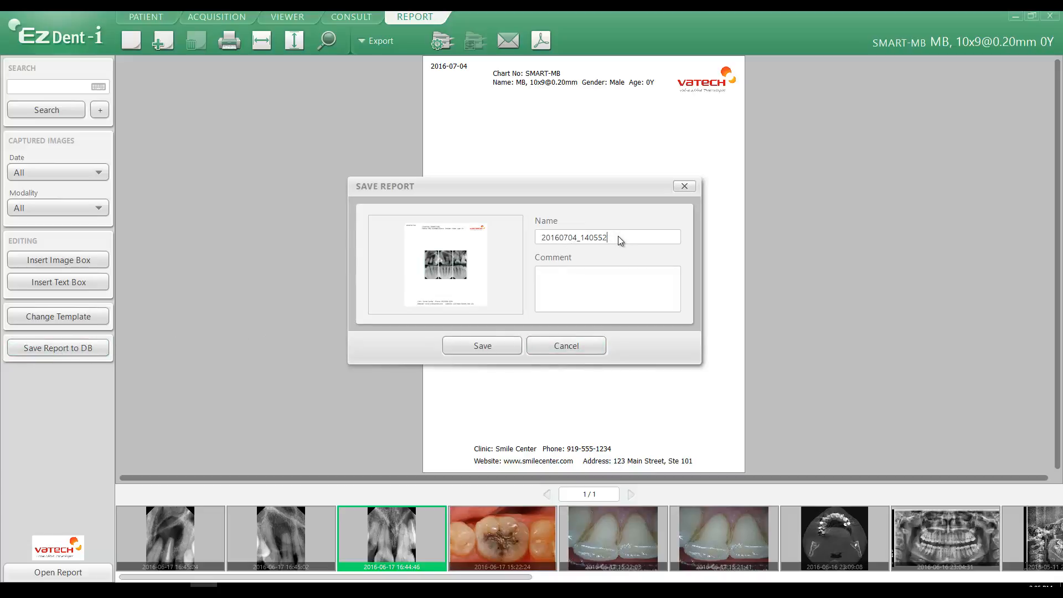
left_click_drag(618, 237, 505, 244)
type("Jane Does")
key("BackSpace")
key("BackSpace")
key("BackSpace")
key("BackSpace")
type("oe")
key("Tab")
- Enter the report comment "Tooth Extraction #12 and Decay #15" and save the report
type("Tooth AExtraction")
key("BackSpace")
type("#12")
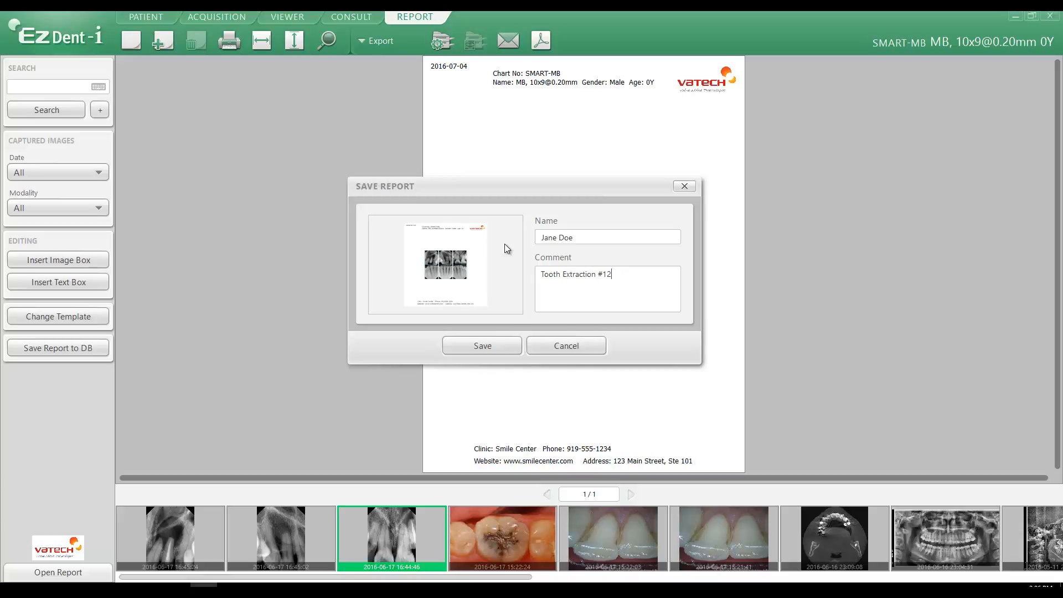
type(" and Decay #15")
left_click(488, 346)
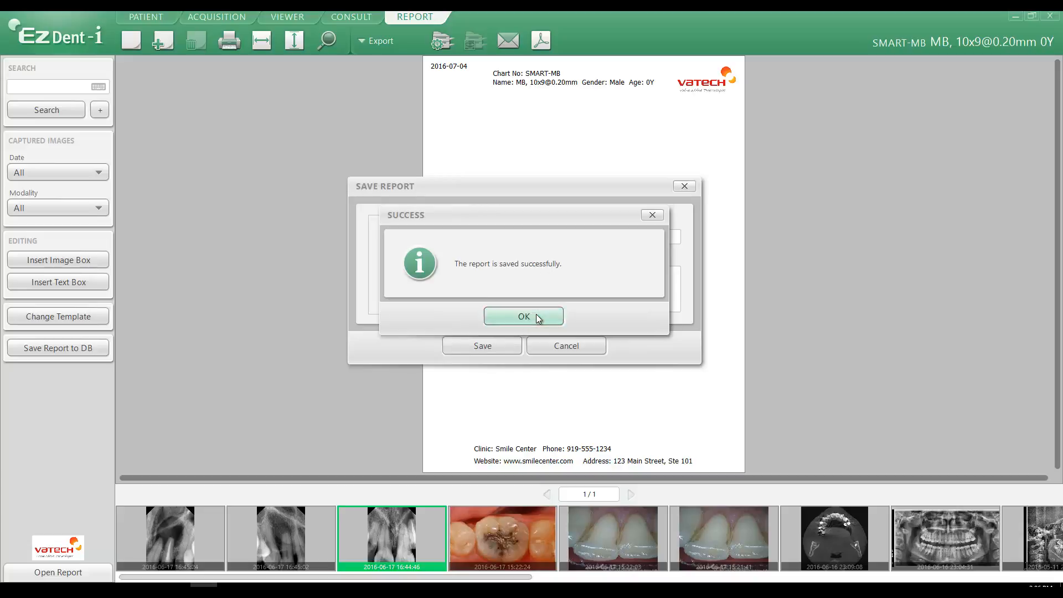
left_click(535, 314)
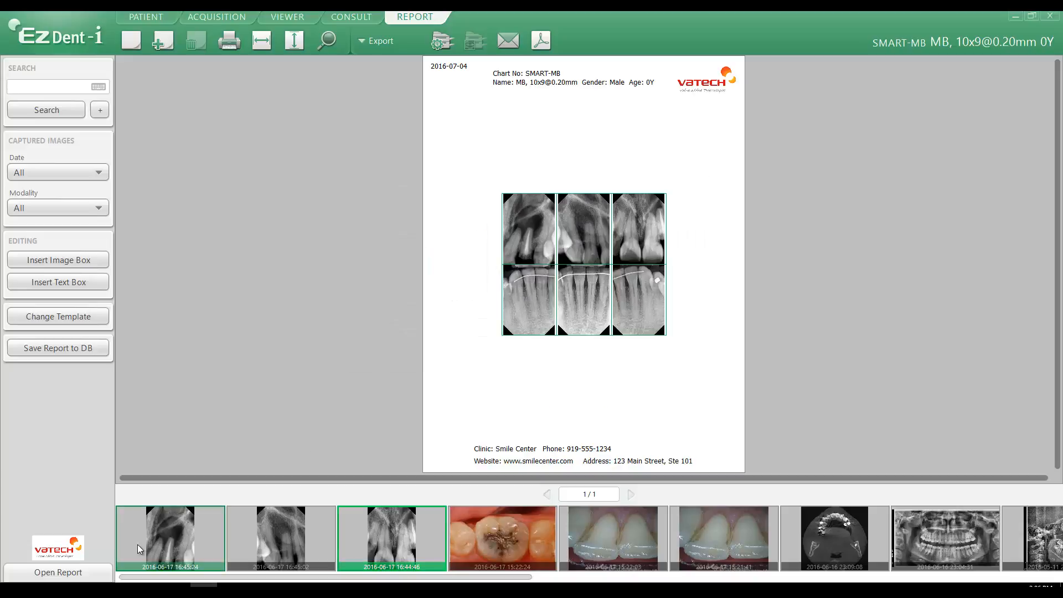
- Open the saved 2016-07-04 report with the comment "Tooth Extraction #12 and Decay #15" from the stored reports
left_click(57, 572)
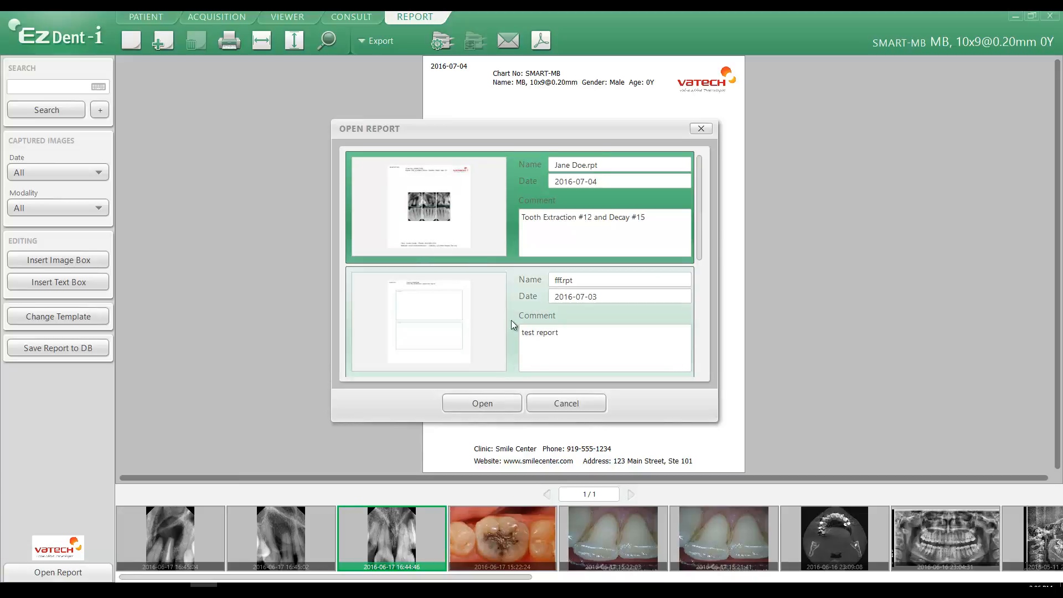
left_click(483, 410)
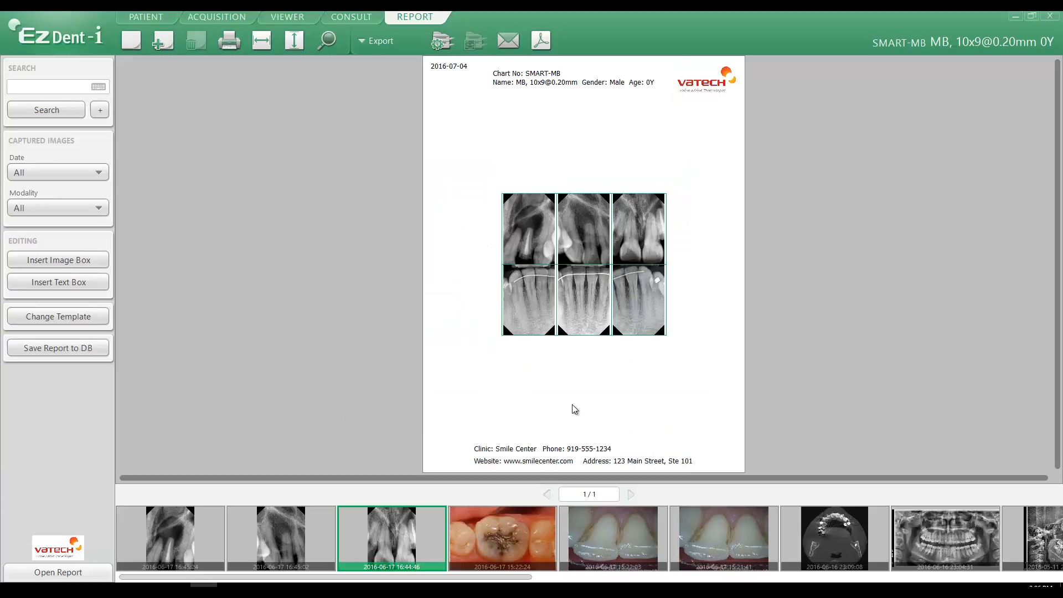